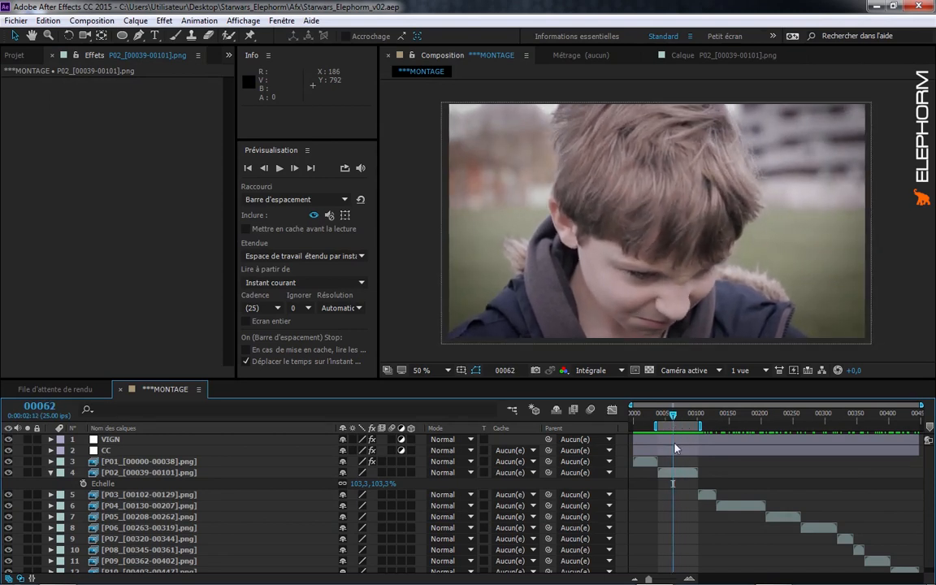
pyautogui.click(646, 463)
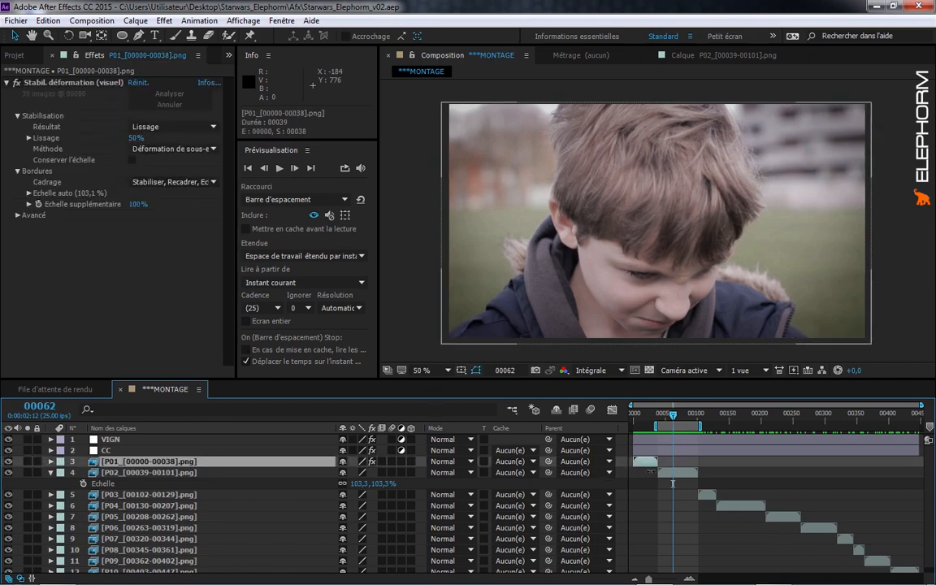
pyautogui.moveTo(643, 419); pyautogui.dragTo(660, 417)
pyautogui.click(647, 417)
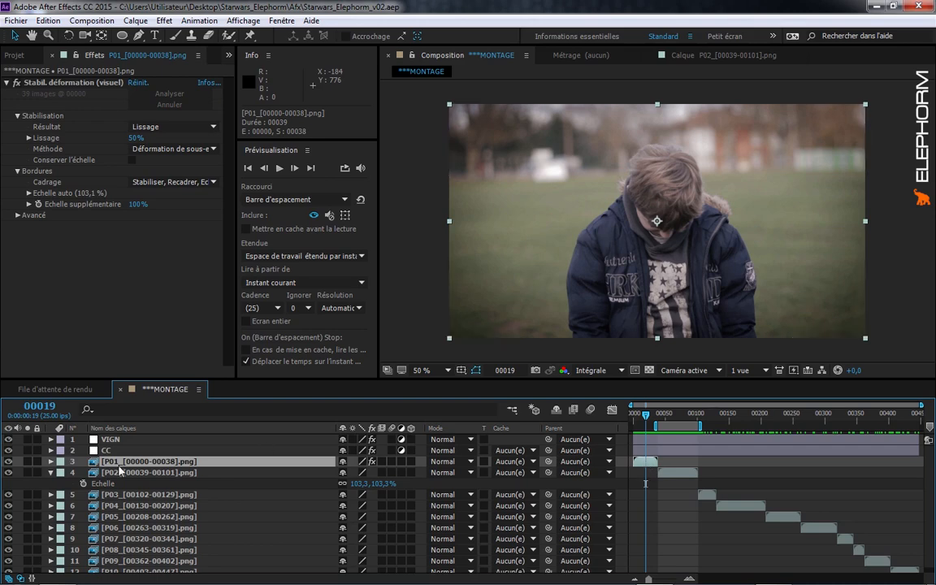
pyautogui.click(92, 20)
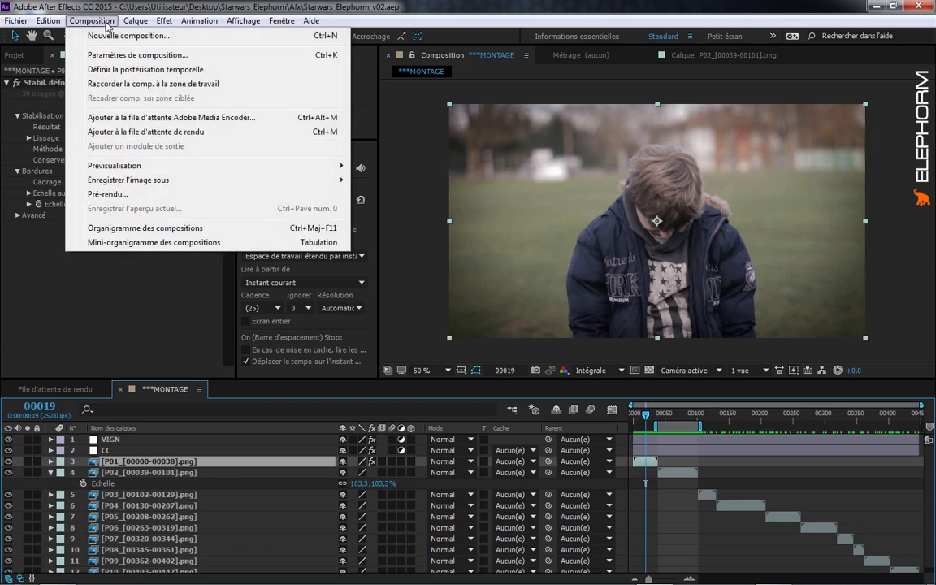
pyautogui.moveTo(136, 21)
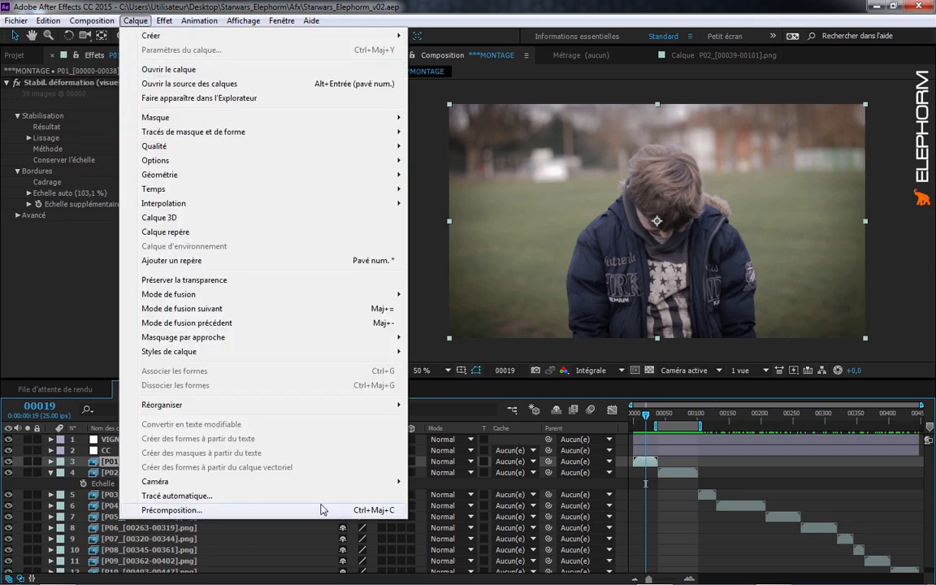
pyautogui.click(115, 463)
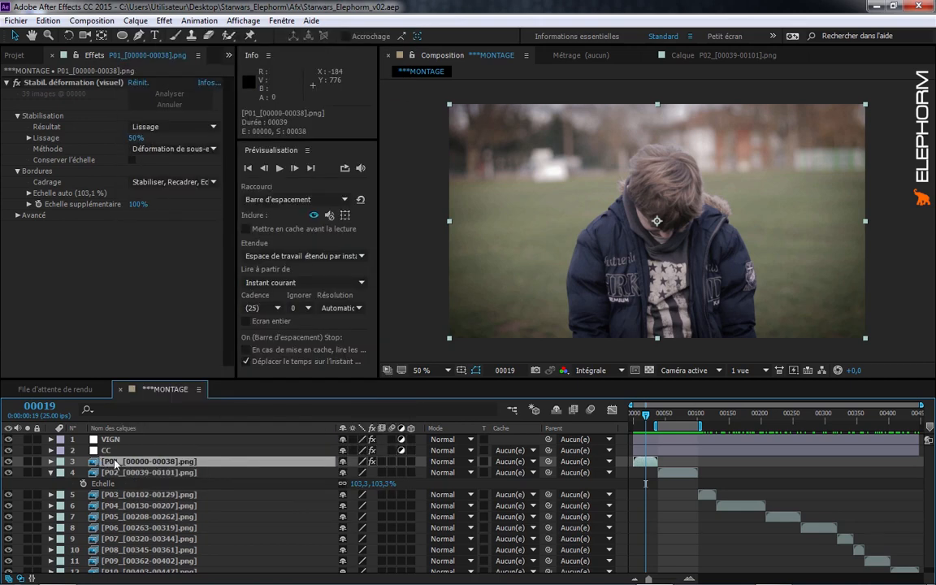
pyautogui.hotkey('ctrl', 'shift', 'c')
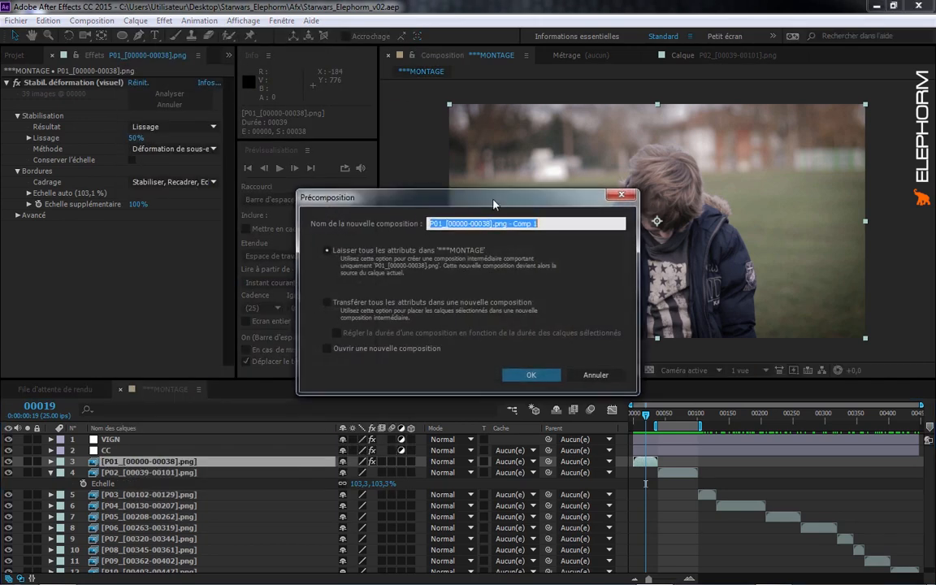
pyautogui.moveTo(445, 201); pyautogui.dragTo(456, 174)
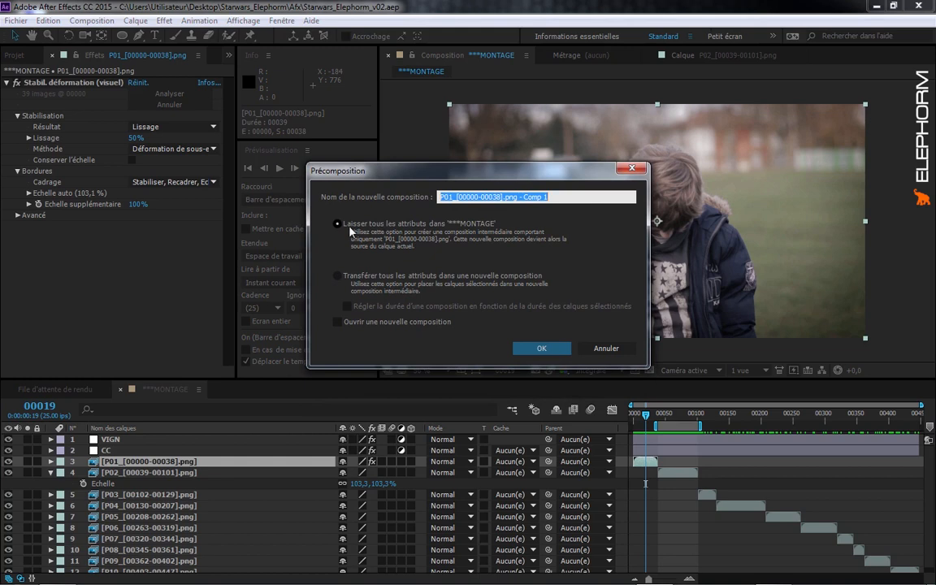
pyautogui.click(339, 276)
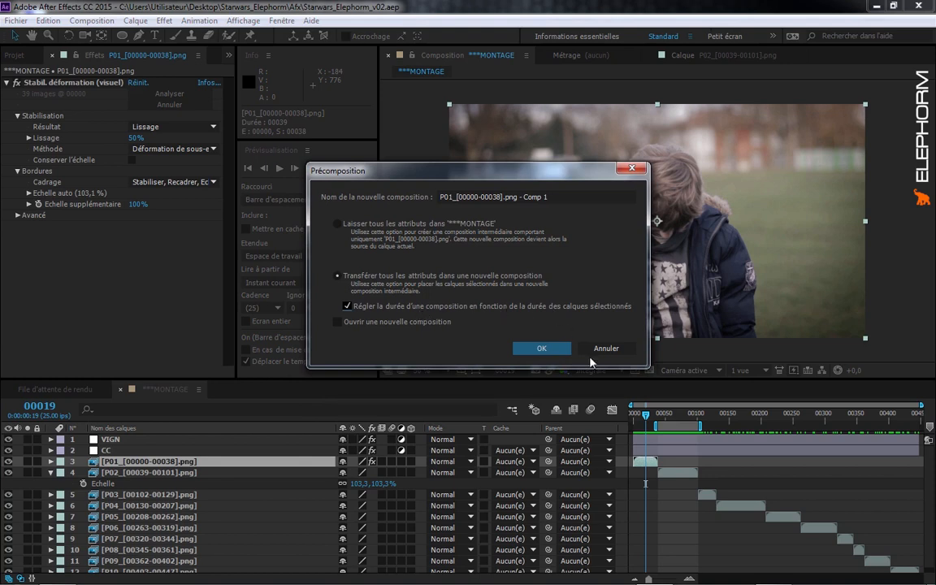
pyautogui.click(448, 197)
pyautogui.moveTo(449, 196); pyautogui.dragTo(662, 216)
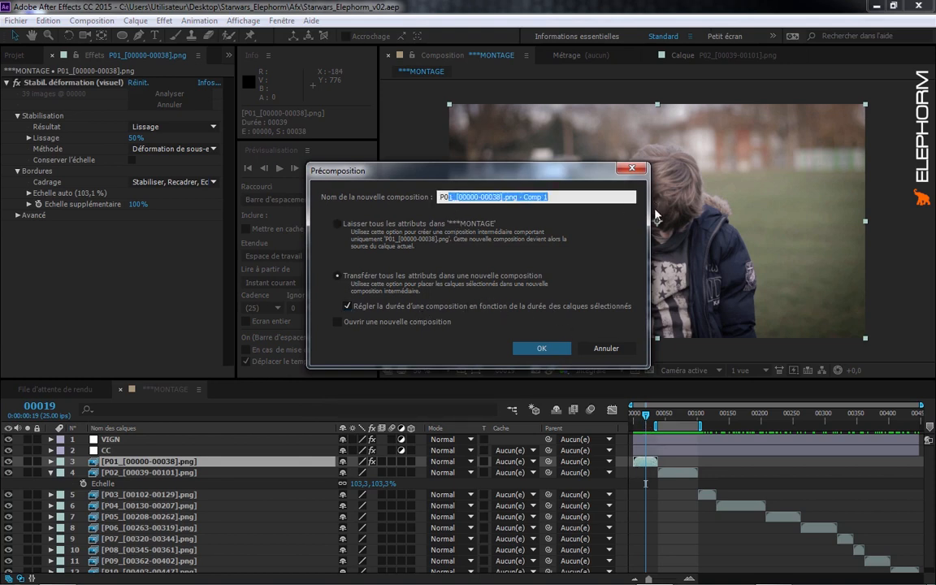
pyautogui.write('1')
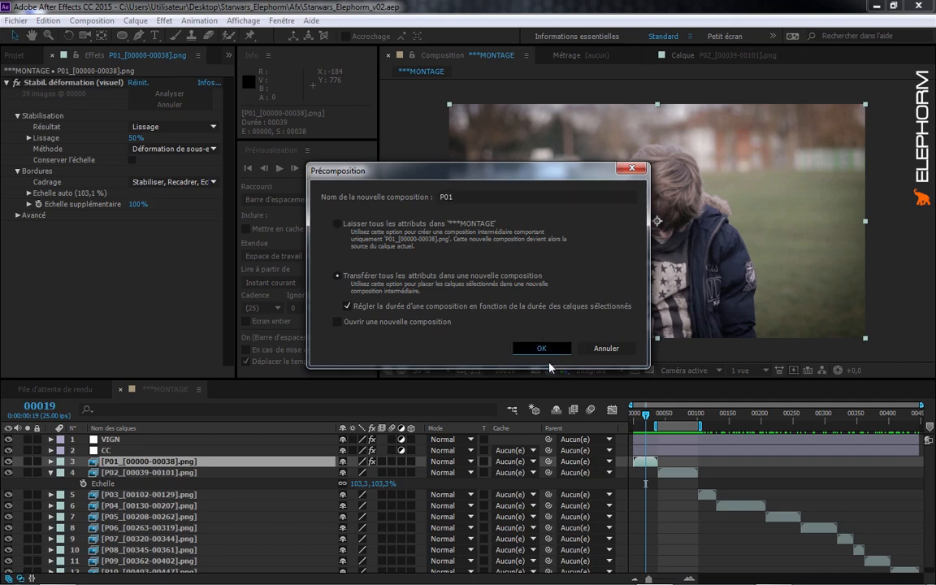
pyautogui.click(542, 348)
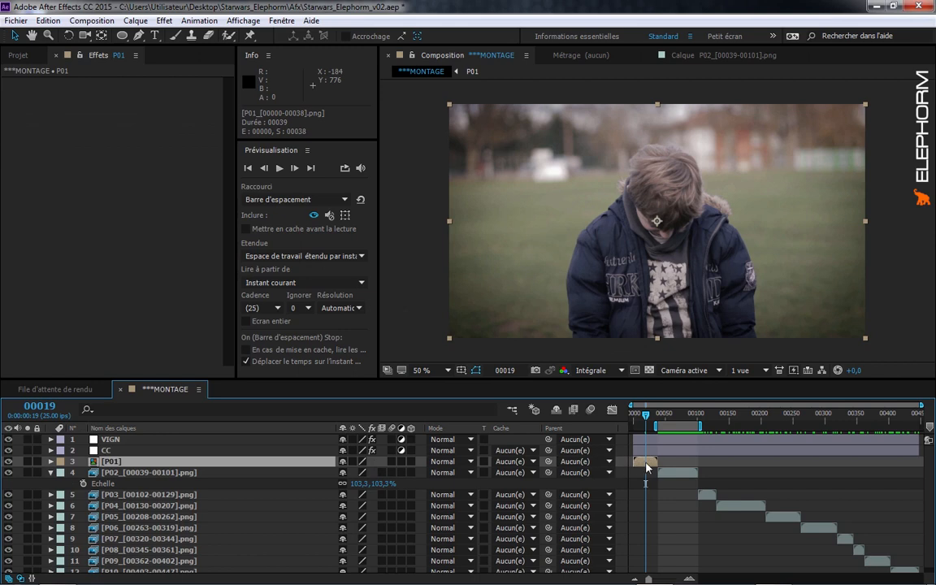
# Open the P01 precomposition, preview its stabilised shot, and return to the ***MONTAGE composition
pyautogui.doubleClick(648, 465)
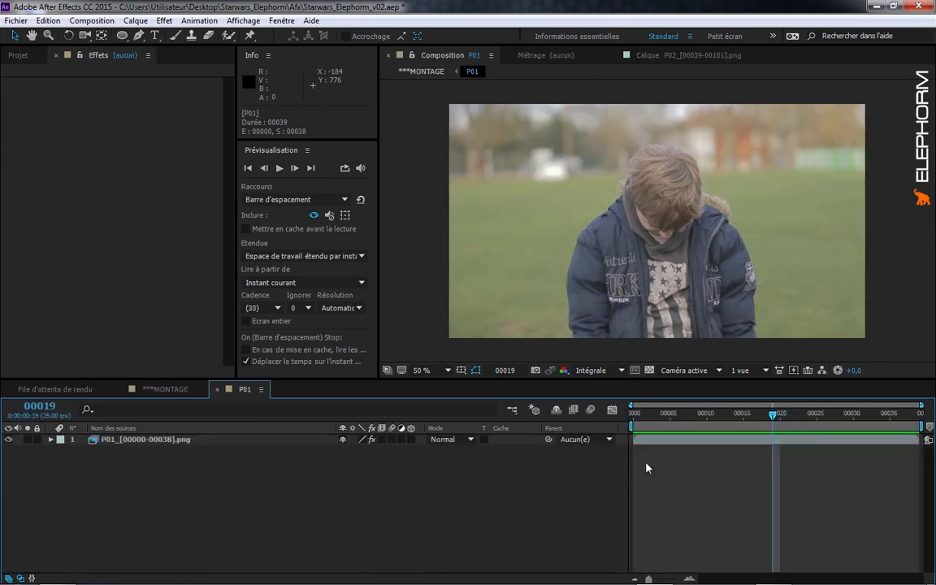
pyautogui.click(171, 441)
pyautogui.press('space')
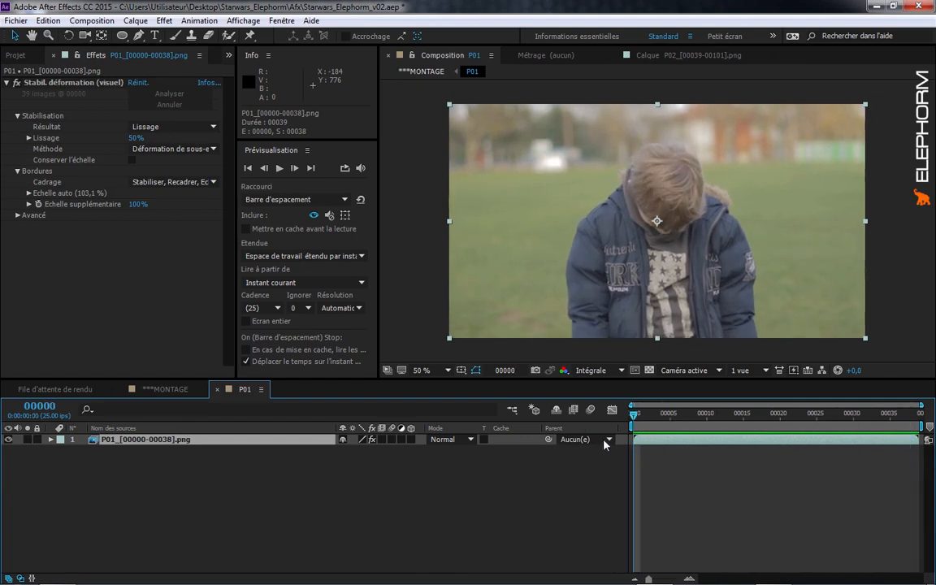
pyautogui.moveTo(860, 415); pyautogui.dragTo(530, 438)
pyautogui.press('Tab')
pyautogui.click(451, 402)
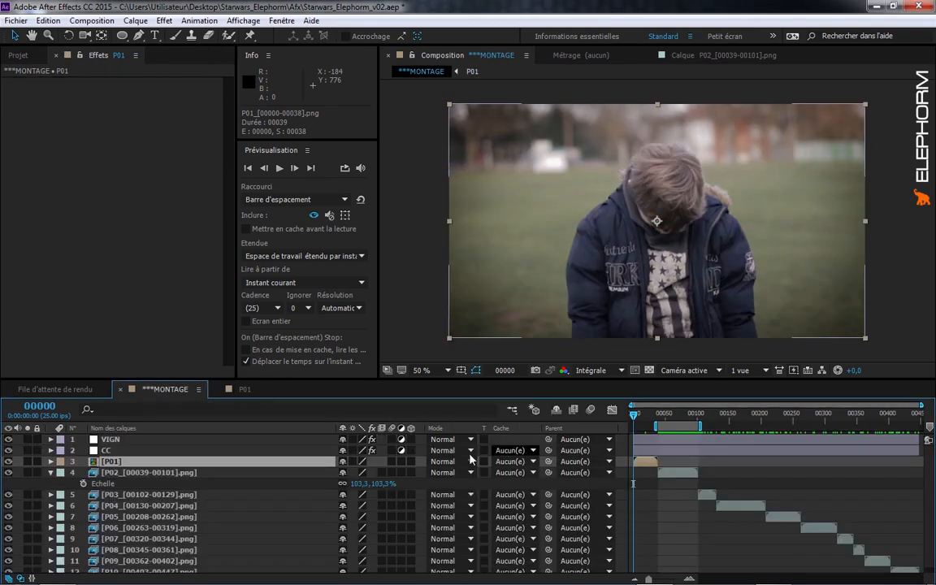
pyautogui.click(669, 474)
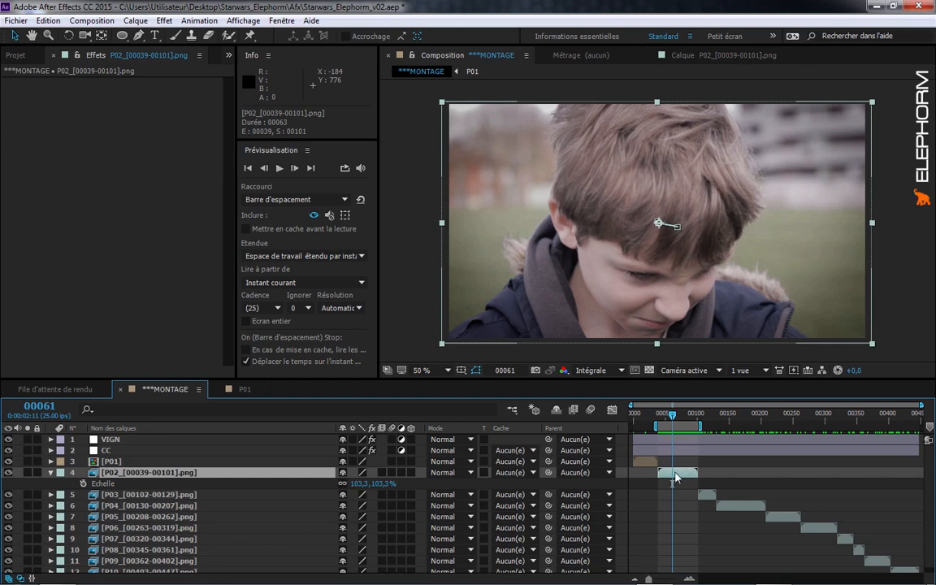
pyautogui.hotkey('ctrl', 'shift', 'c')
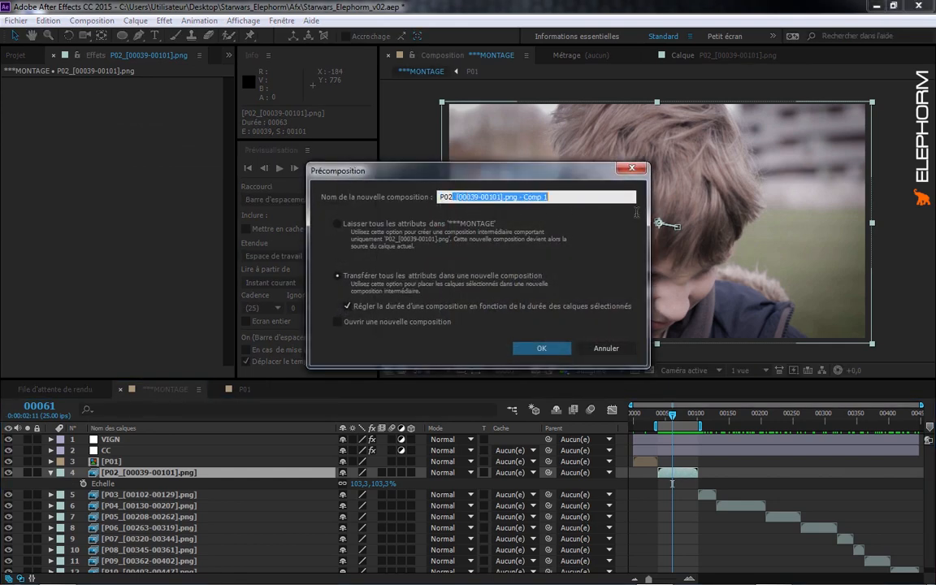
pyautogui.write('P02')
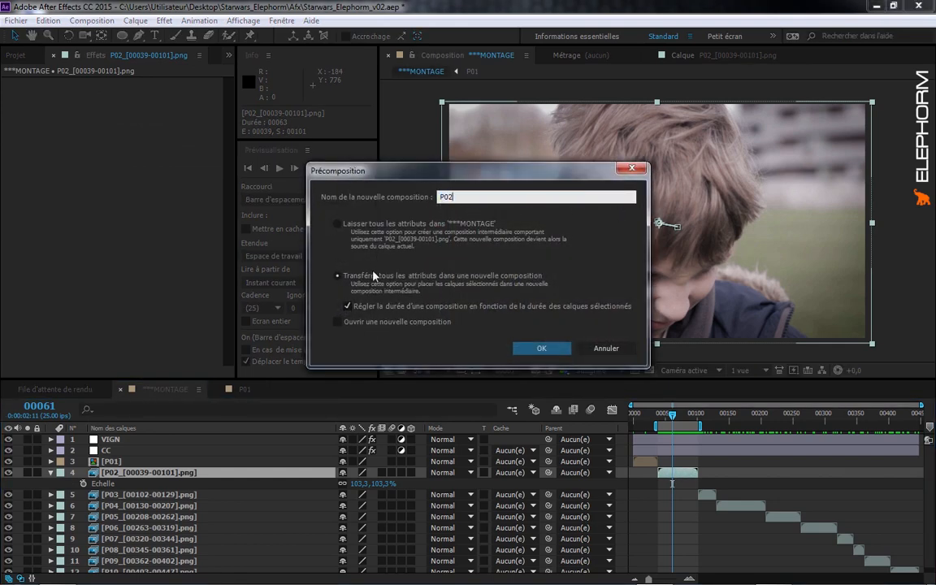
pyautogui.click(547, 349)
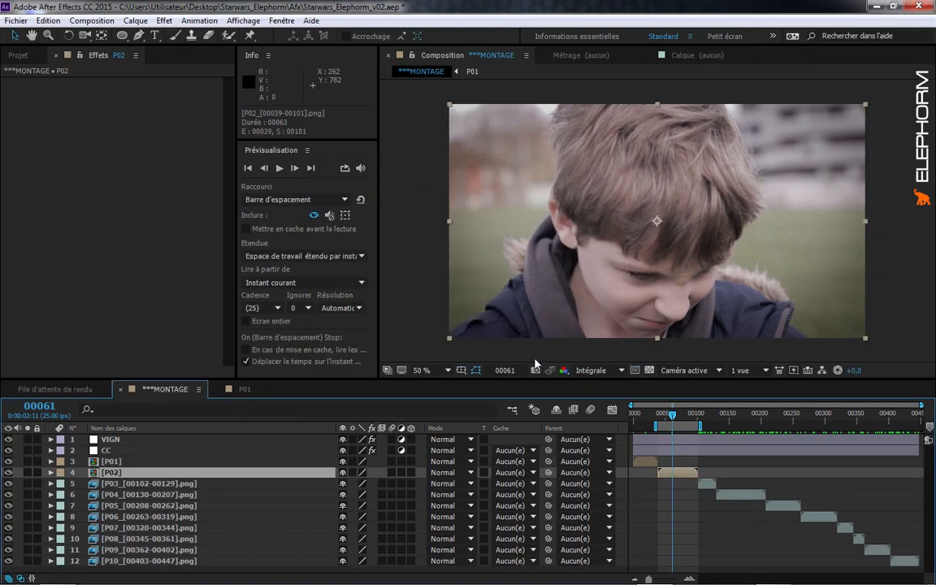
pyautogui.moveTo(673, 418)
pyautogui.mouseDown()
pyautogui.moveTo(692, 419)
pyautogui.moveTo(632, 425)
pyautogui.moveTo(677, 427)
pyautogui.mouseUp()
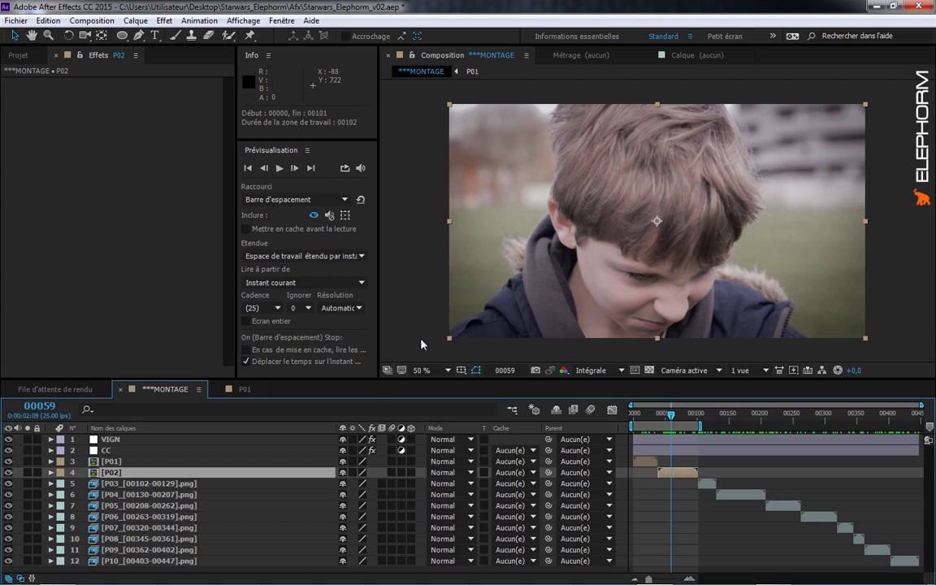
# Create a solid named 2:35 in the ***MONTAGE composition, 1920 px wide and 810 px high
pyautogui.rightClick(82, 476)
pyautogui.moveTo(111, 343)
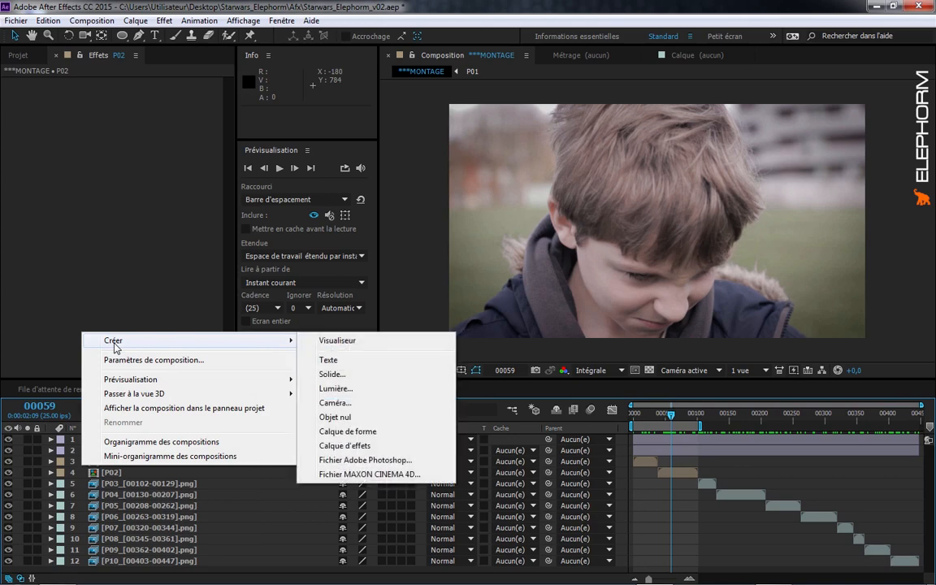
pyautogui.click(366, 375)
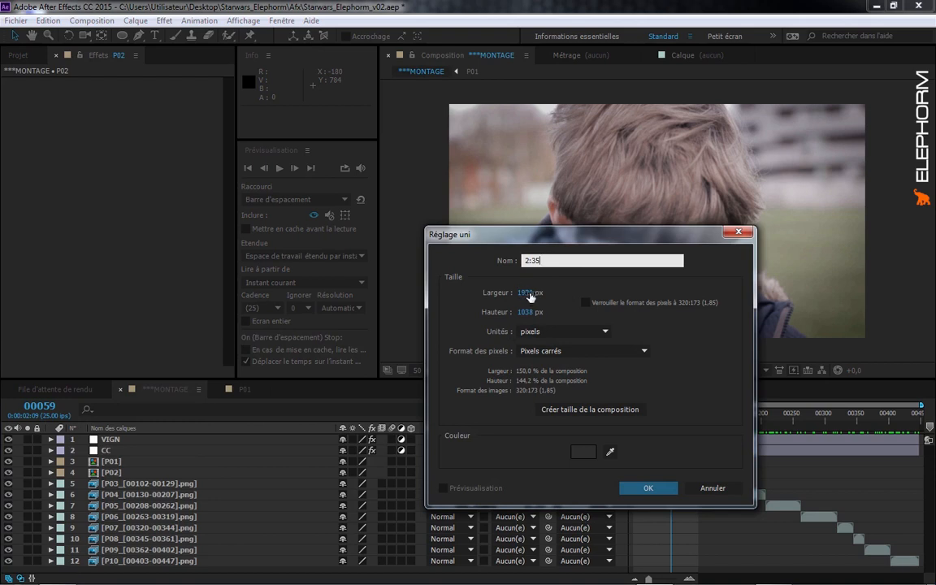
pyautogui.click(537, 315)
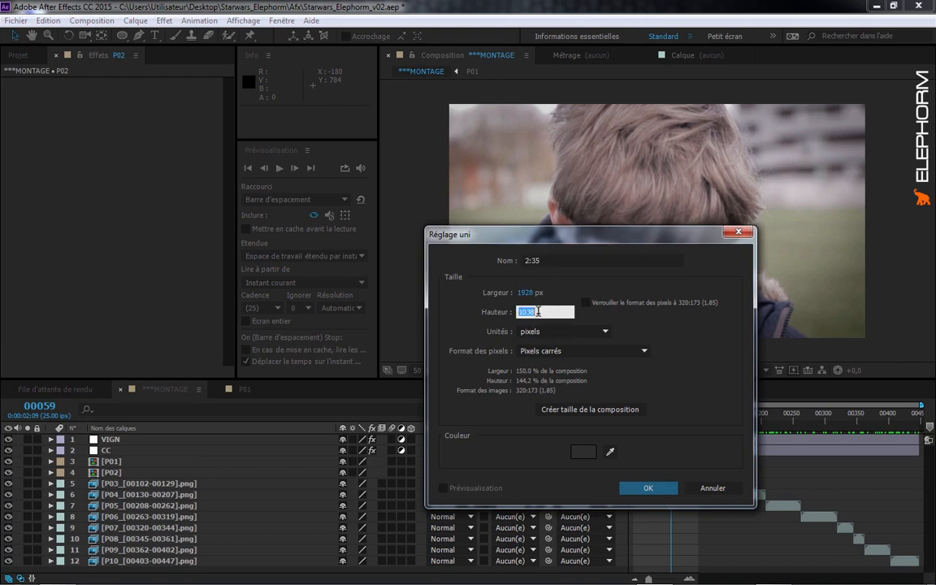
pyautogui.write('810')
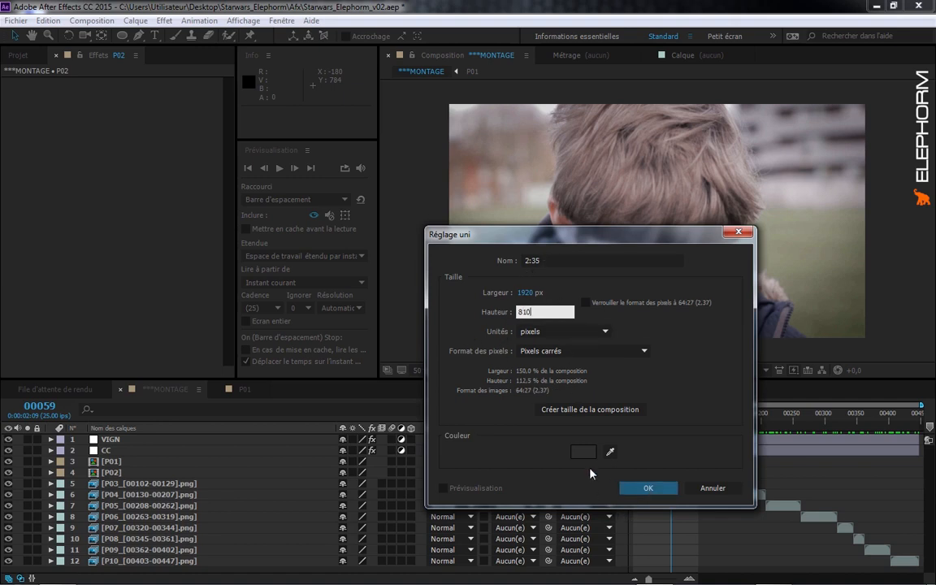
pyautogui.click(648, 488)
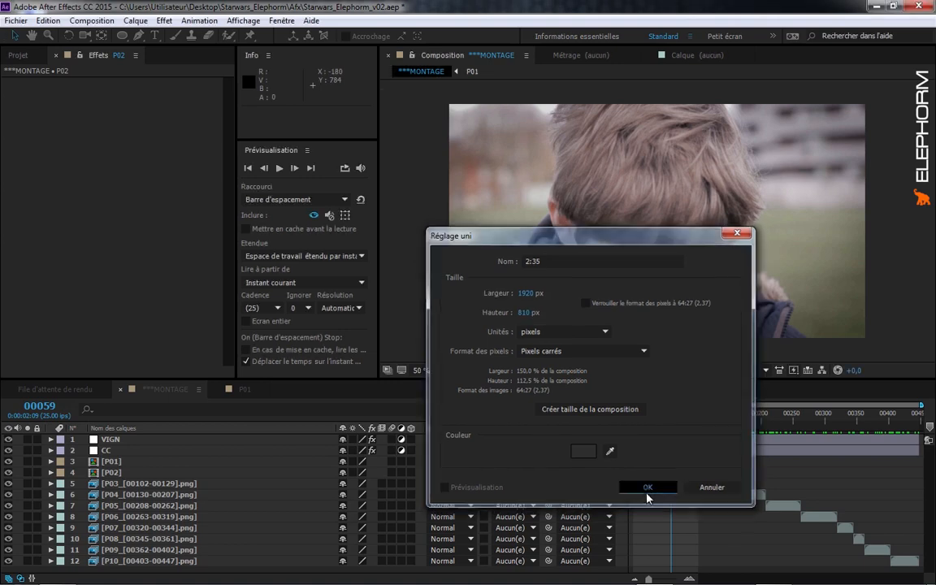
# Fit the 2:35 solid to the composition's width, keeping its proportions
pyautogui.press(',')
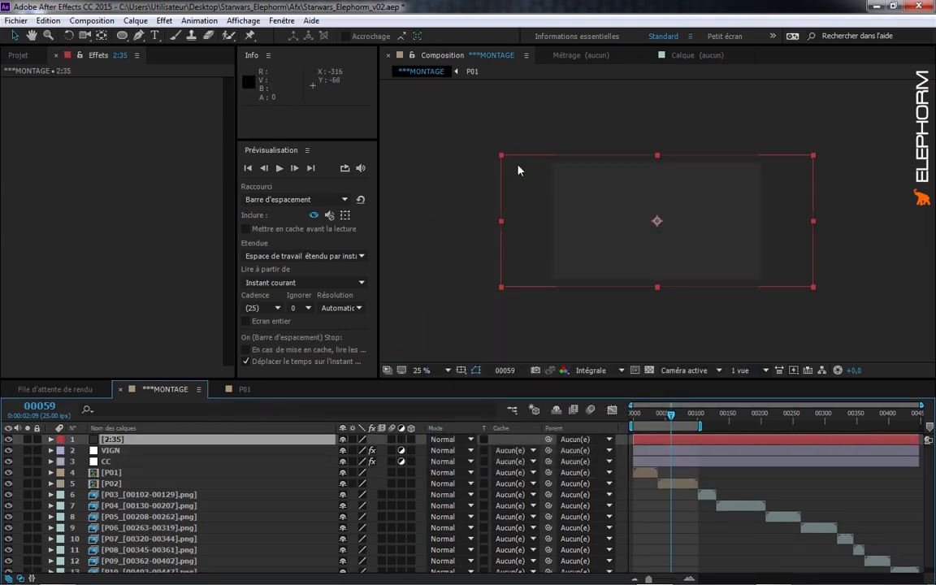
pyautogui.press('.')
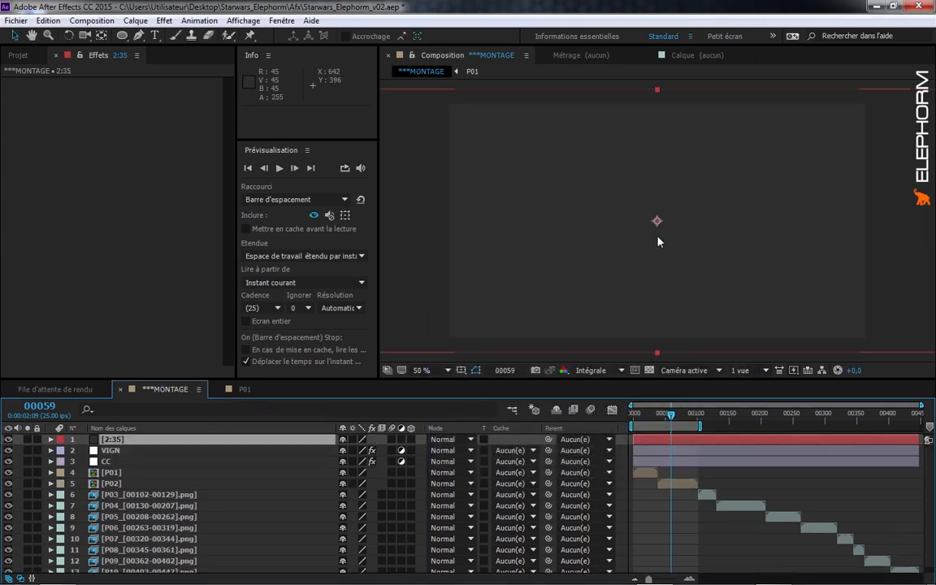
pyautogui.press(',')
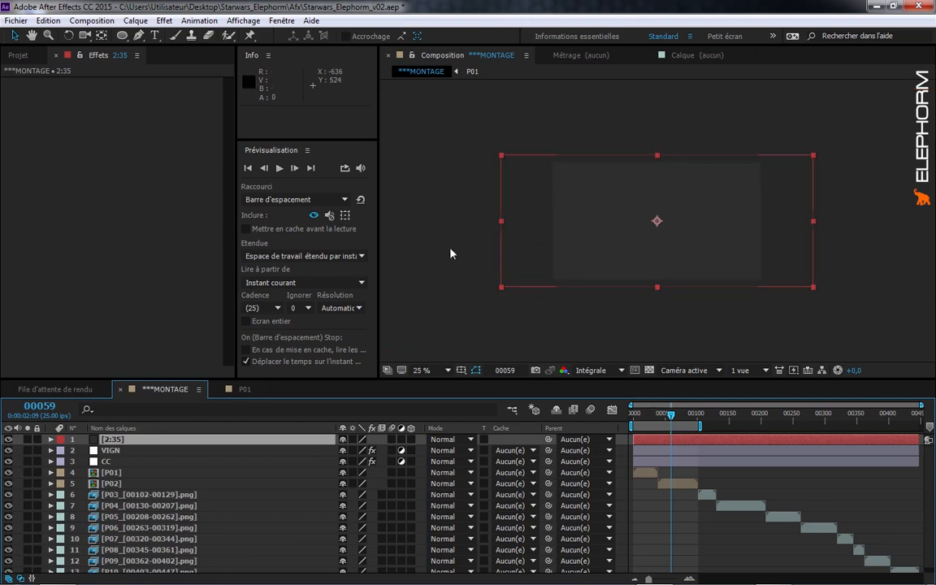
pyautogui.rightClick(122, 443)
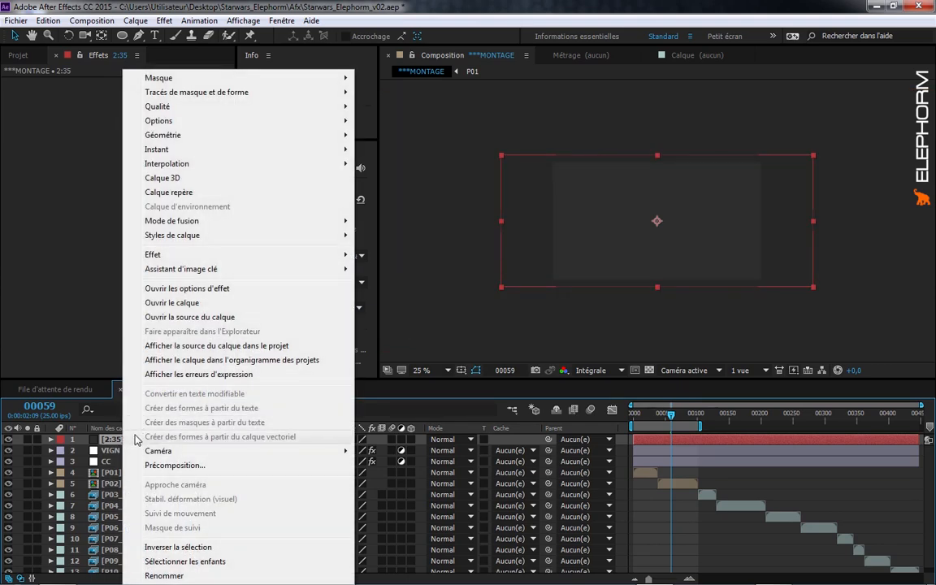
pyautogui.click(135, 21)
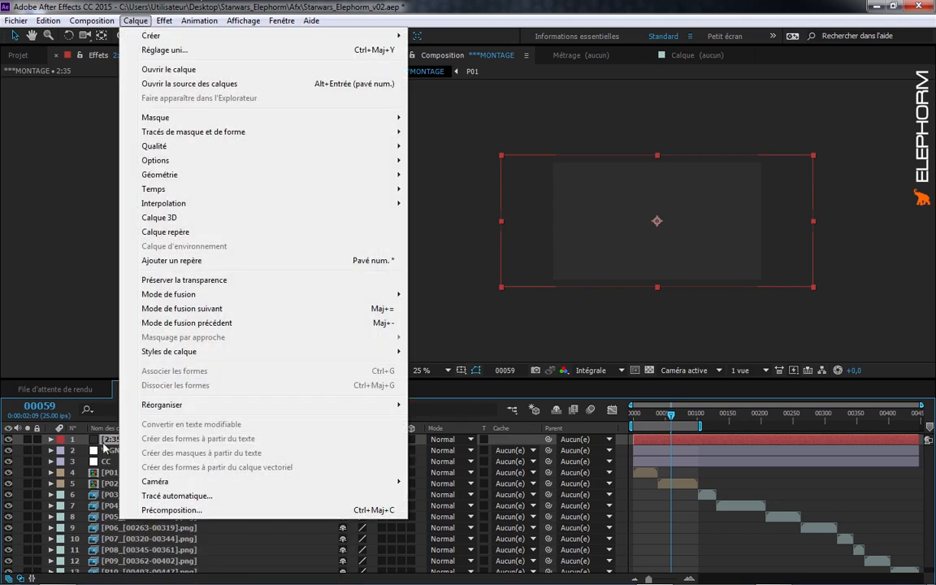
pyautogui.rightClick(108, 442)
pyautogui.moveTo(136, 132)
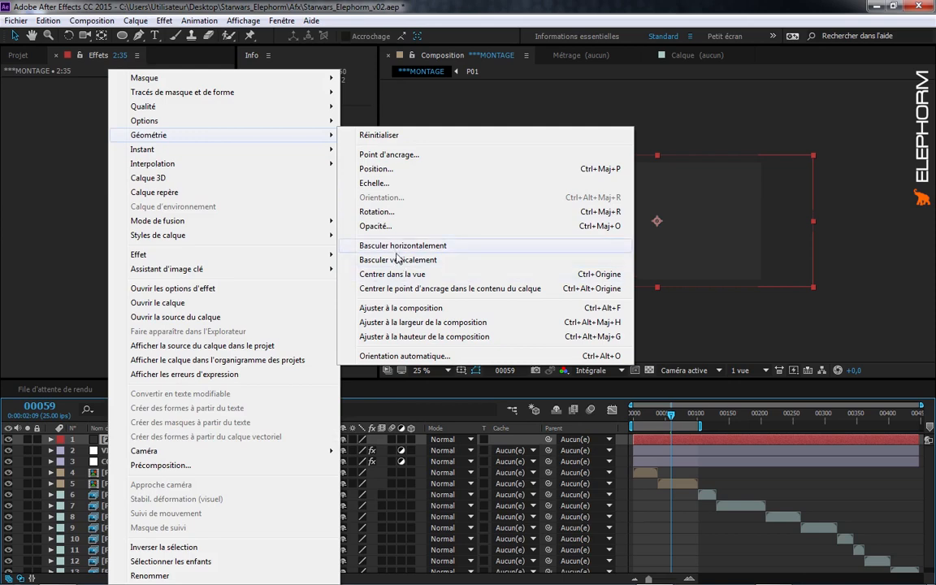
pyautogui.click(441, 323)
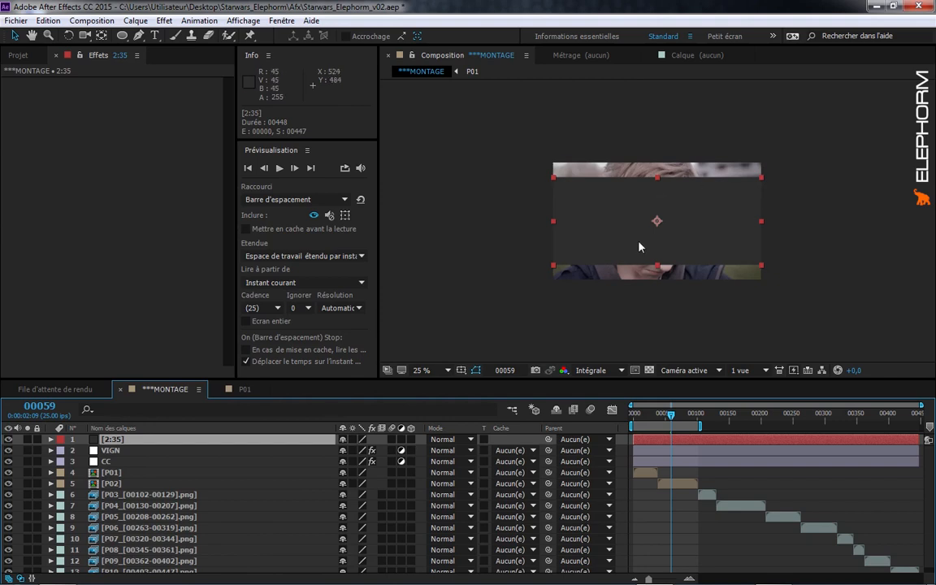
# Set the 2:35 solid's blending mode to Modèle alpha and display the transparency grid
pyautogui.press('.')
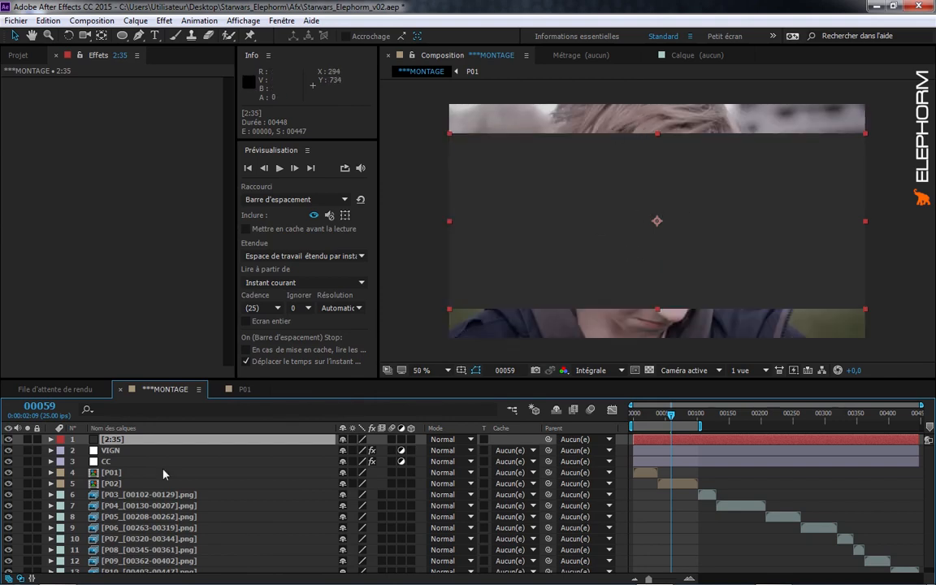
pyautogui.click(448, 441)
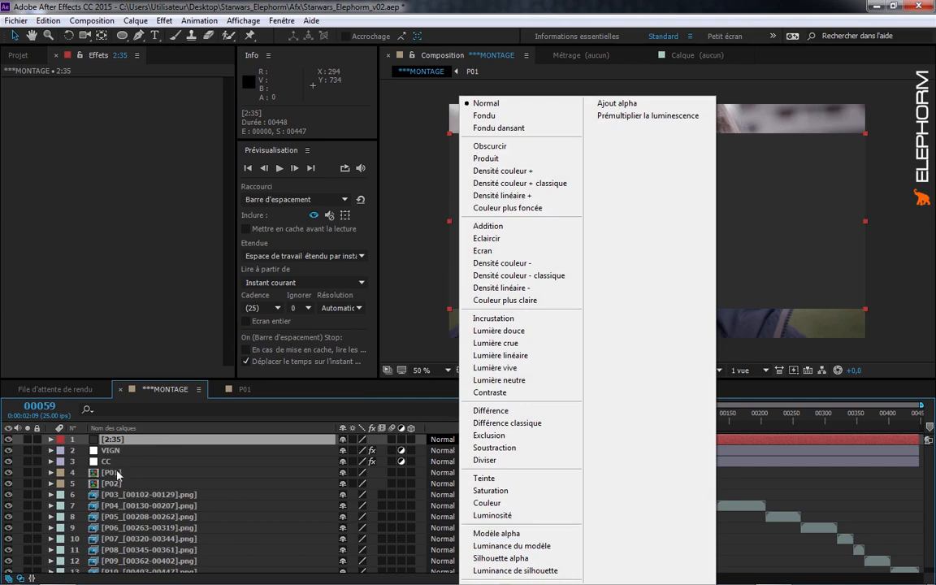
pyautogui.click(481, 533)
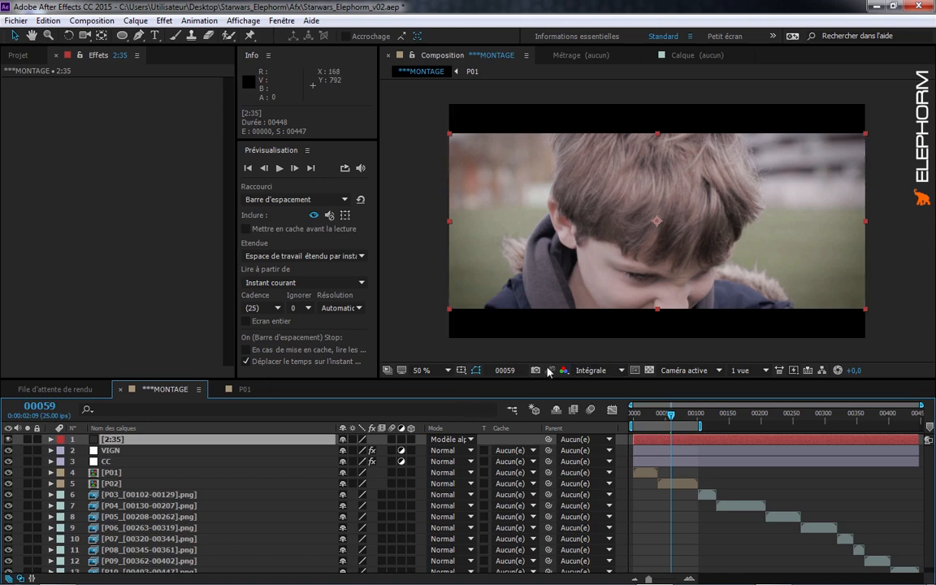
pyautogui.click(649, 371)
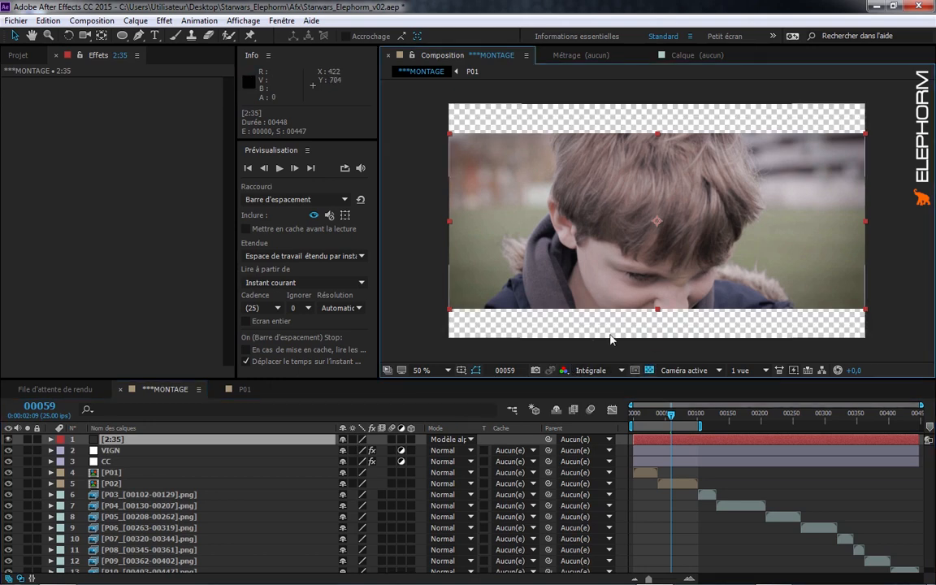
# Hide the transparency grid, try red (FF0000) as the ***MONTAGE composition's background colour, and set it back to black
pyautogui.click(649, 370)
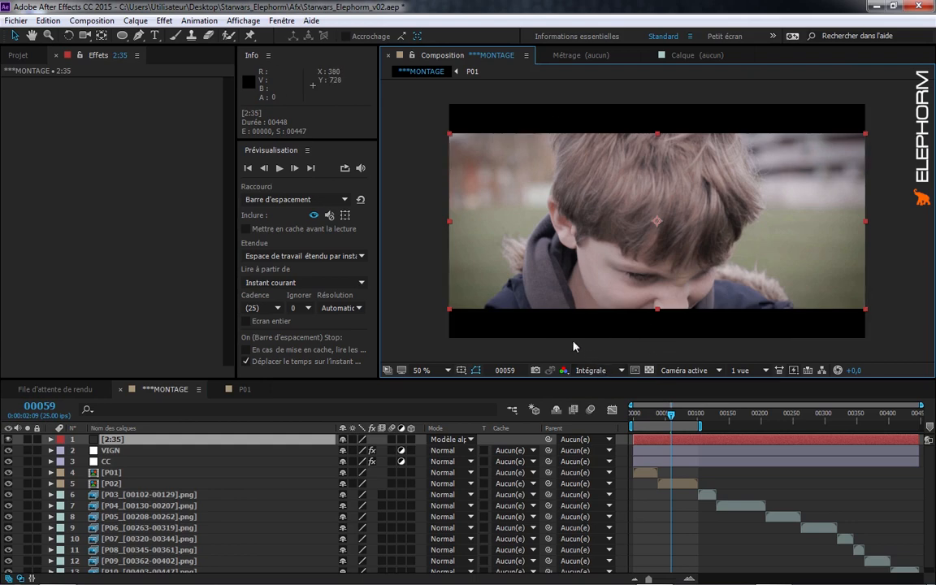
pyautogui.hotkey('ctrl', 'k')
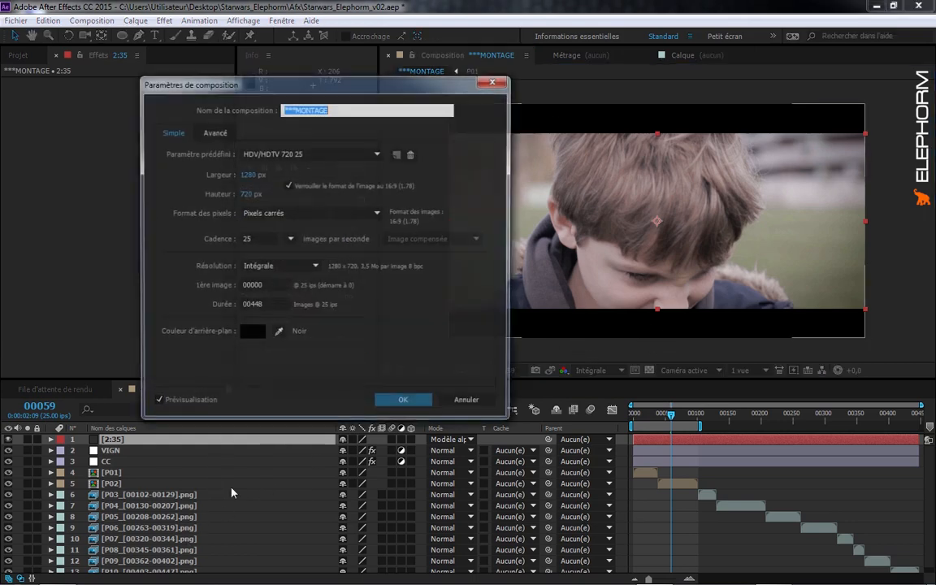
pyautogui.click(251, 336)
pyautogui.moveTo(158, 77); pyautogui.dragTo(185, 31)
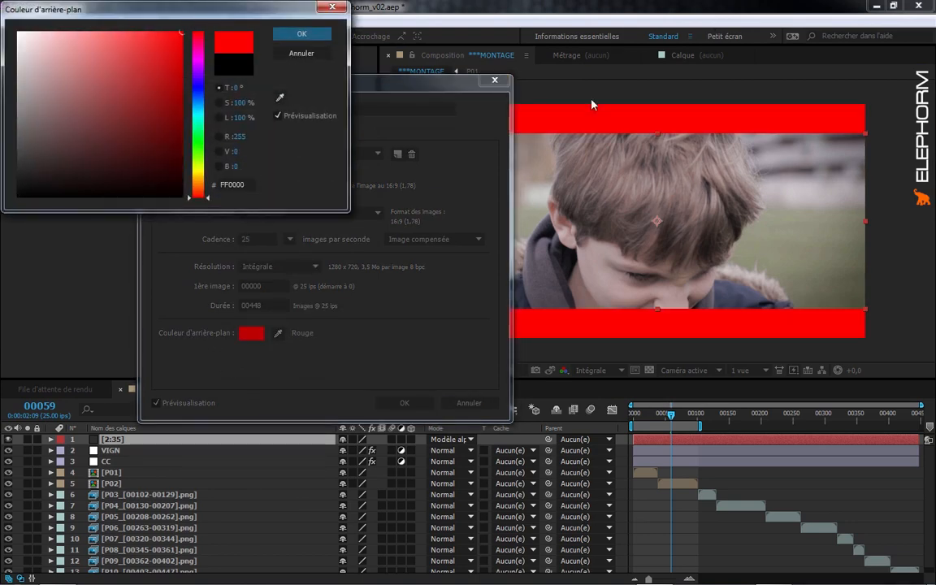
pyautogui.moveTo(125, 141); pyautogui.dragTo(224, 287)
pyautogui.click(299, 35)
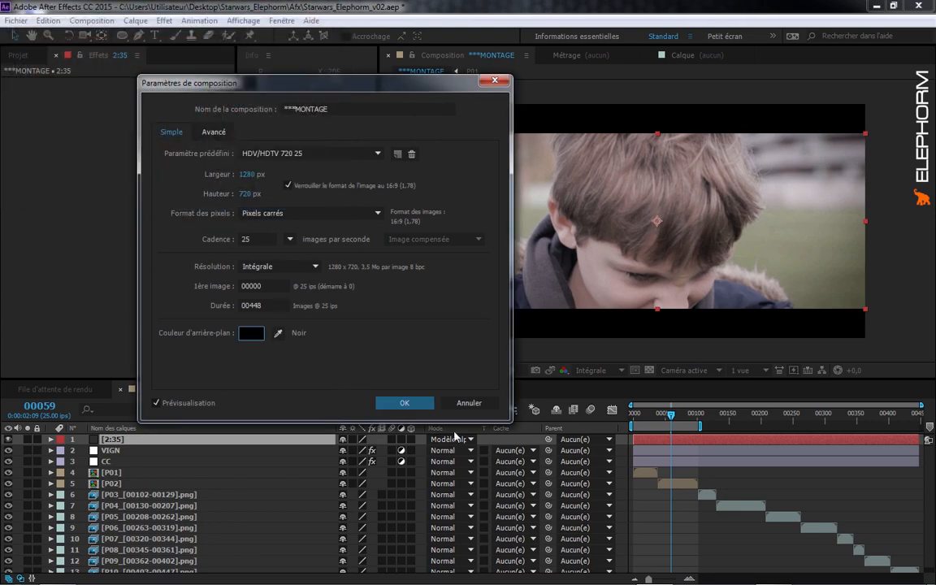
pyautogui.click(417, 407)
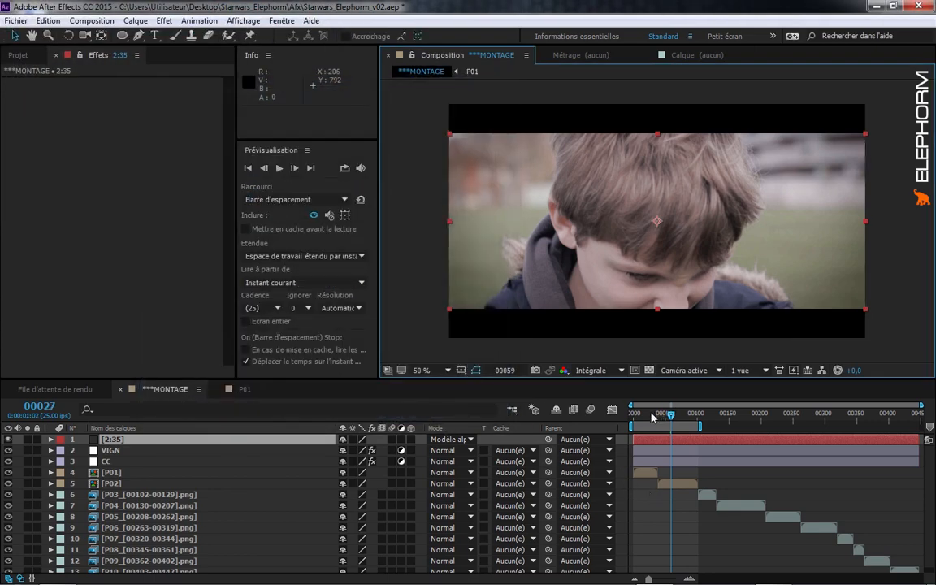
# Move the current time to frame 60 and set the 2:35 solid's blending mode to Normal
pyautogui.click(655, 414)
pyautogui.moveTo(664, 420)
pyautogui.mouseDown()
pyautogui.moveTo(678, 423)
pyautogui.moveTo(651, 431)
pyautogui.moveTo(672, 435)
pyautogui.mouseUp()
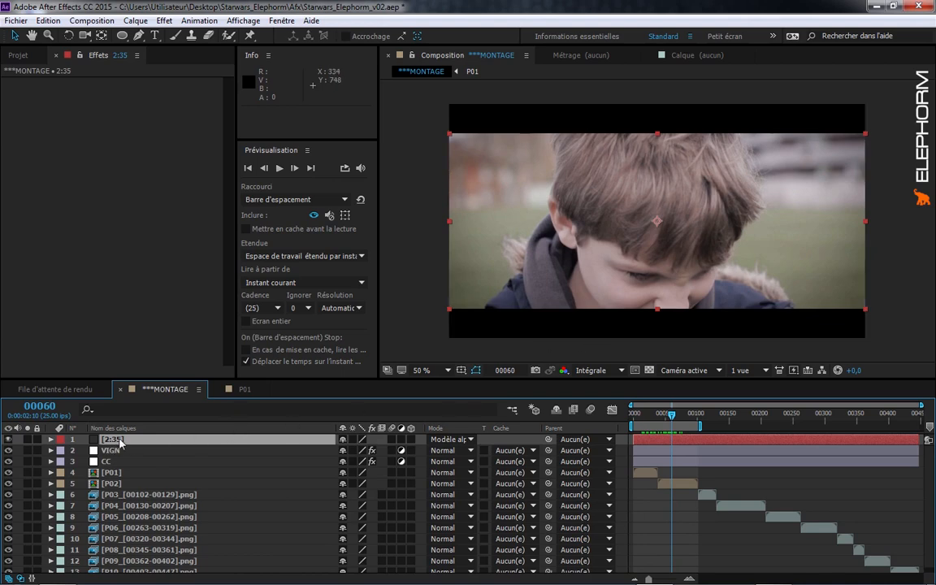
pyautogui.click(451, 439)
pyautogui.click(475, 98)
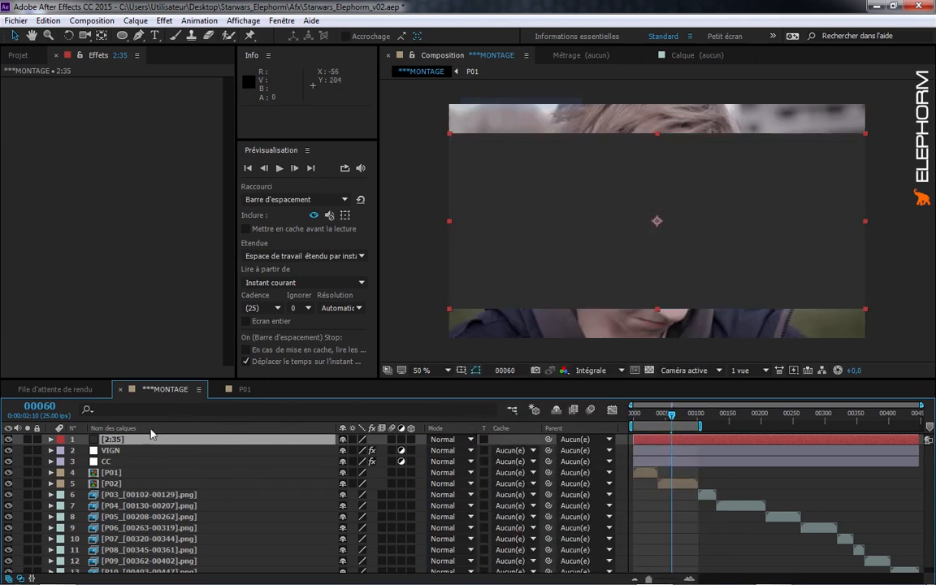
# Create a black (000000) solid named BARRESCOPES at the composition's size, 1280 by 720 px
pyautogui.rightClick(79, 445)
pyautogui.moveTo(130, 457)
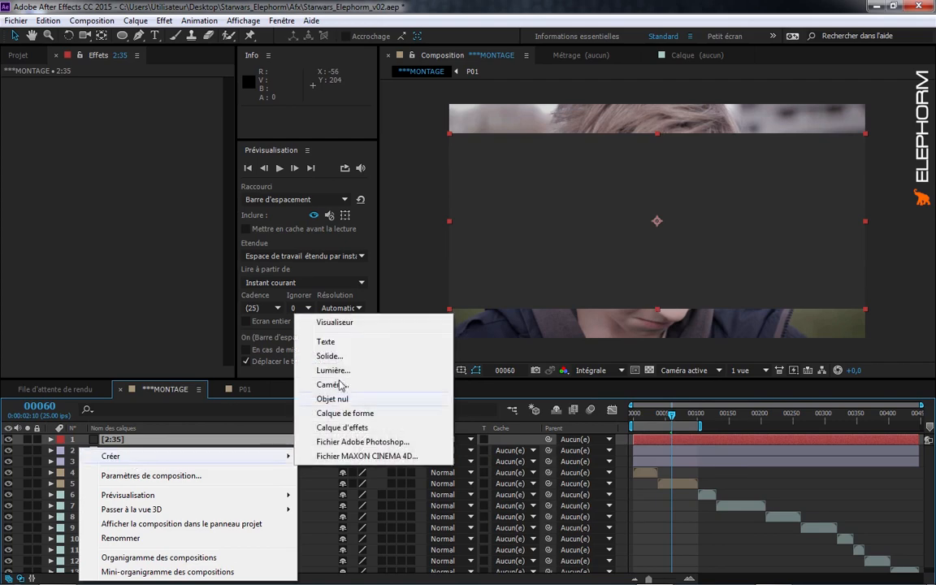
pyautogui.click(332, 357)
pyautogui.write('BARRESCOPES')
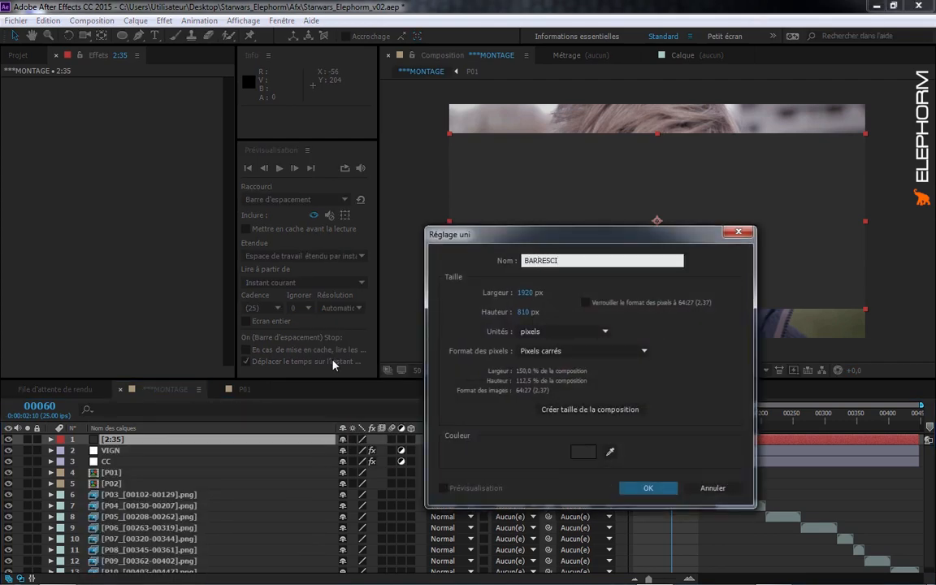
pyautogui.click(557, 412)
pyautogui.click(583, 452)
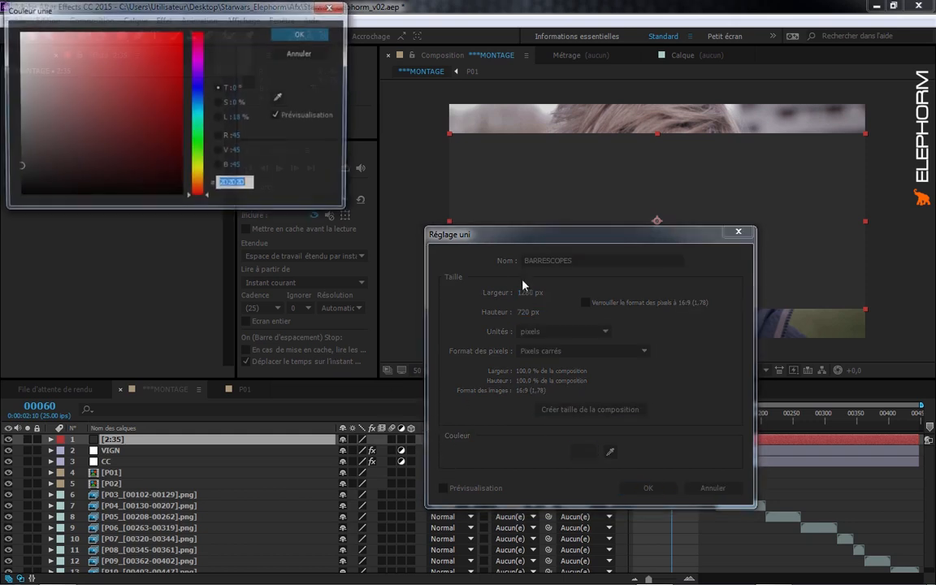
pyautogui.write('000000')
pyautogui.press('Return')
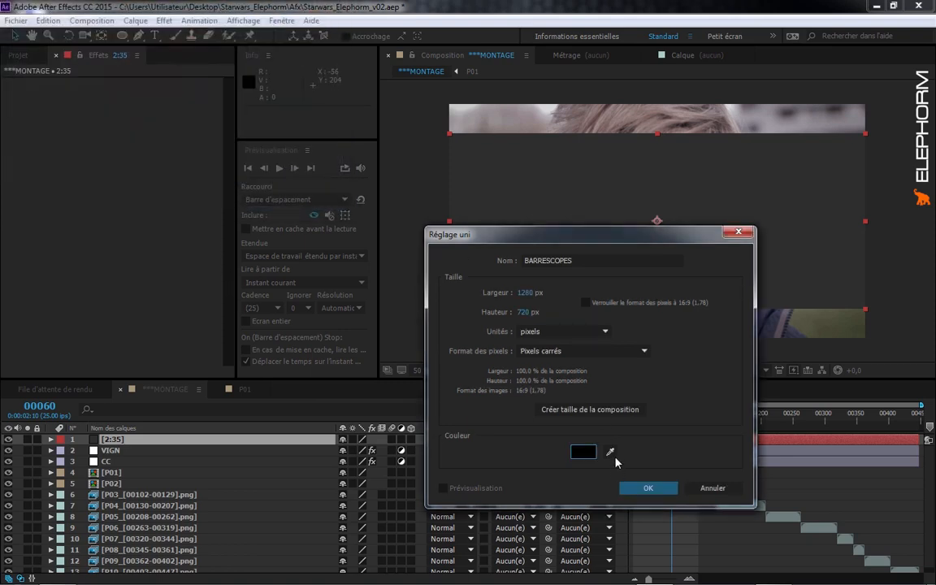
pyautogui.click(648, 488)
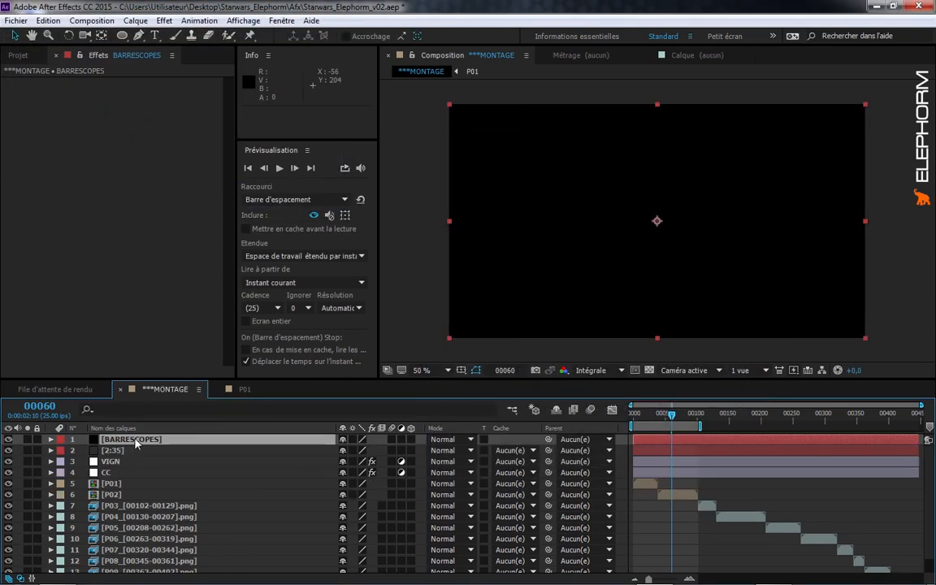
# Place BARRESCOPES directly below the 2:35 layer and set its track matte to Alpha inversé [2:35]
pyautogui.moveTo(133, 443); pyautogui.dragTo(135, 460)
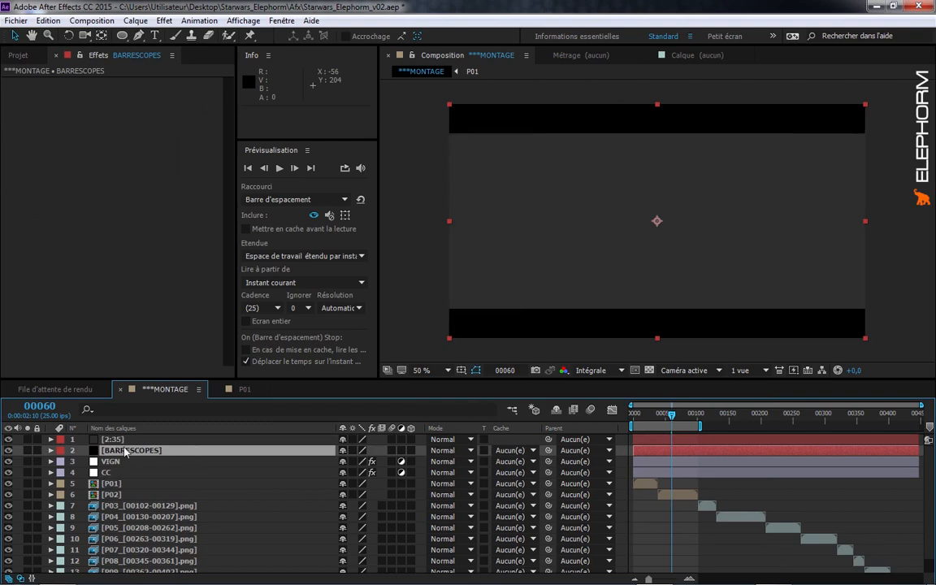
pyautogui.click(123, 439)
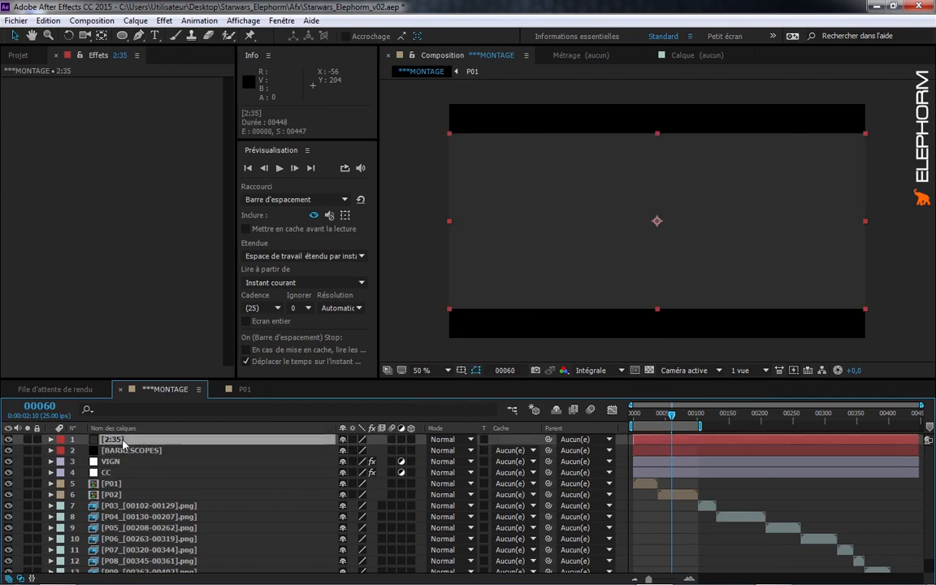
pyautogui.click(512, 450)
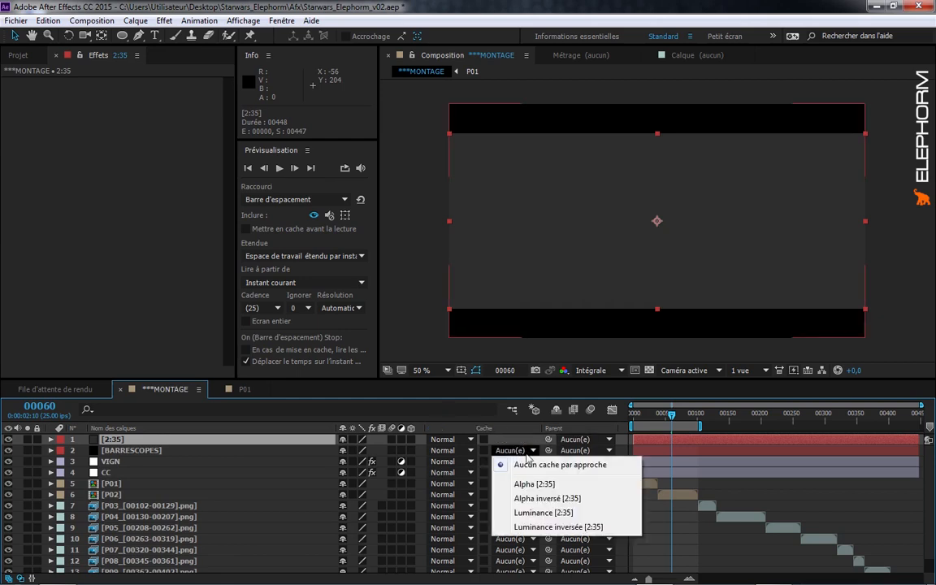
pyautogui.click(539, 498)
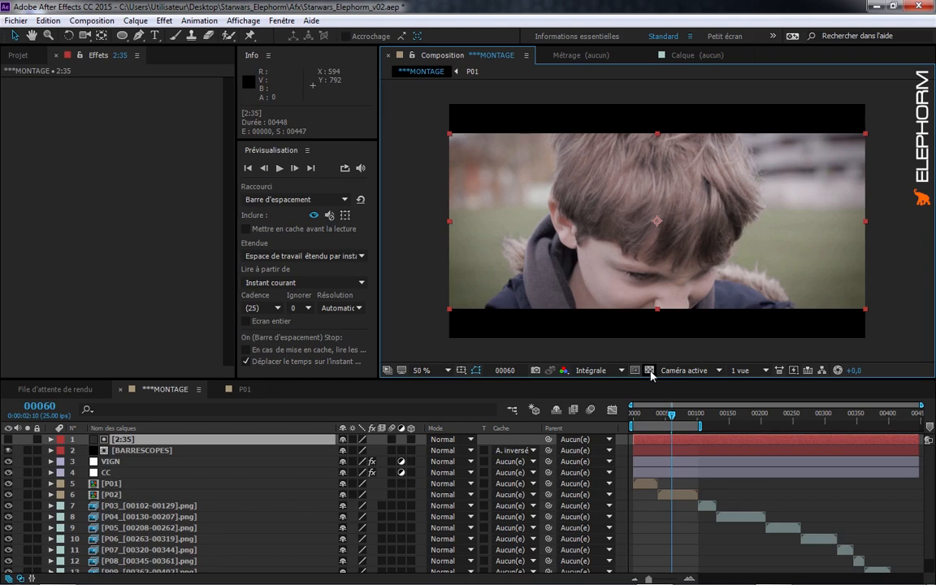
# Isolate the BARRESCOPES layer and check its transparency against the transparency grid, restoring the full view at the end
pyautogui.click(146, 450)
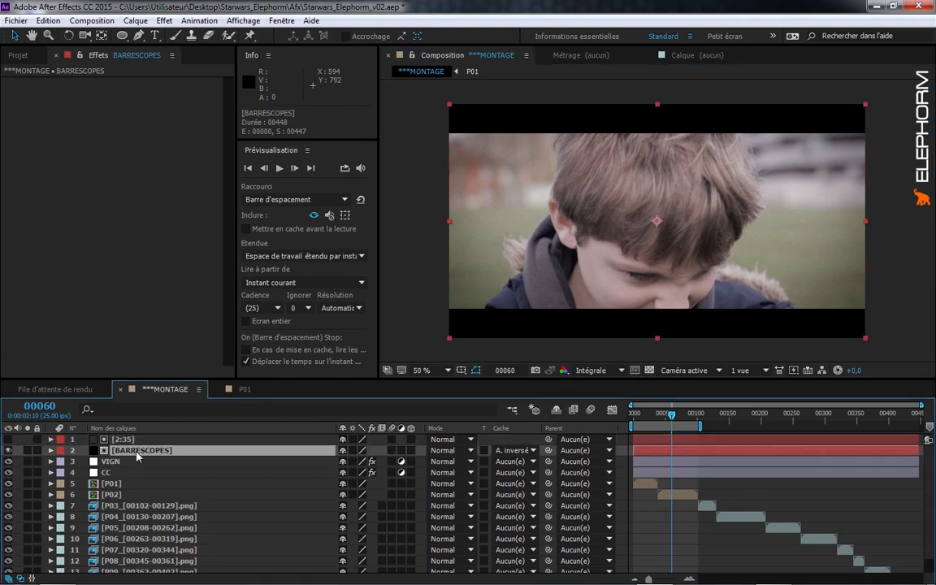
pyautogui.click(28, 450)
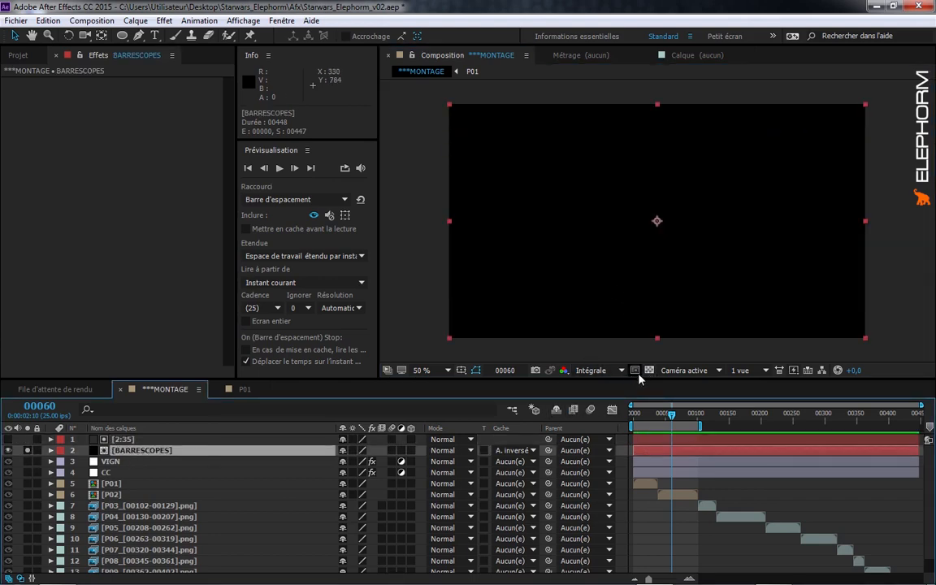
pyautogui.click(648, 369)
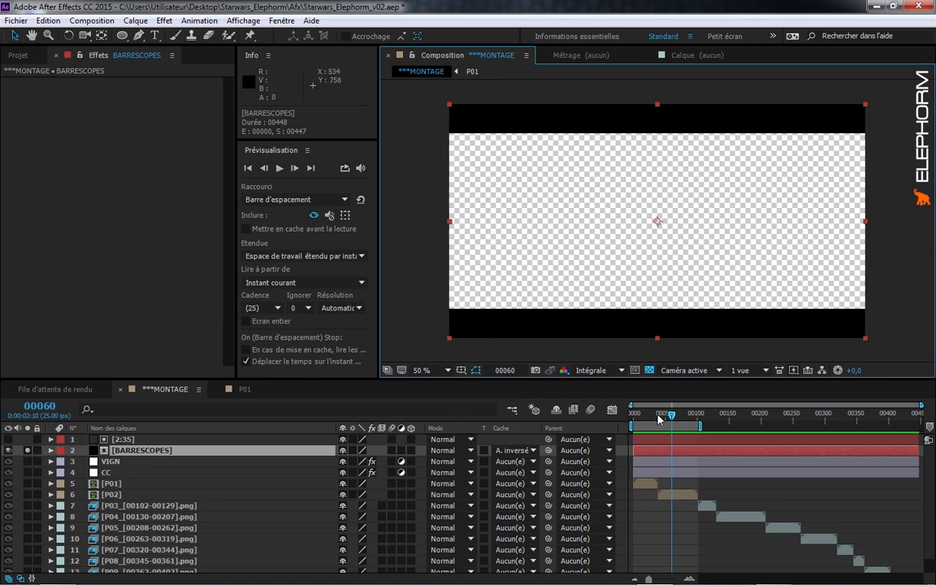
pyautogui.click(649, 369)
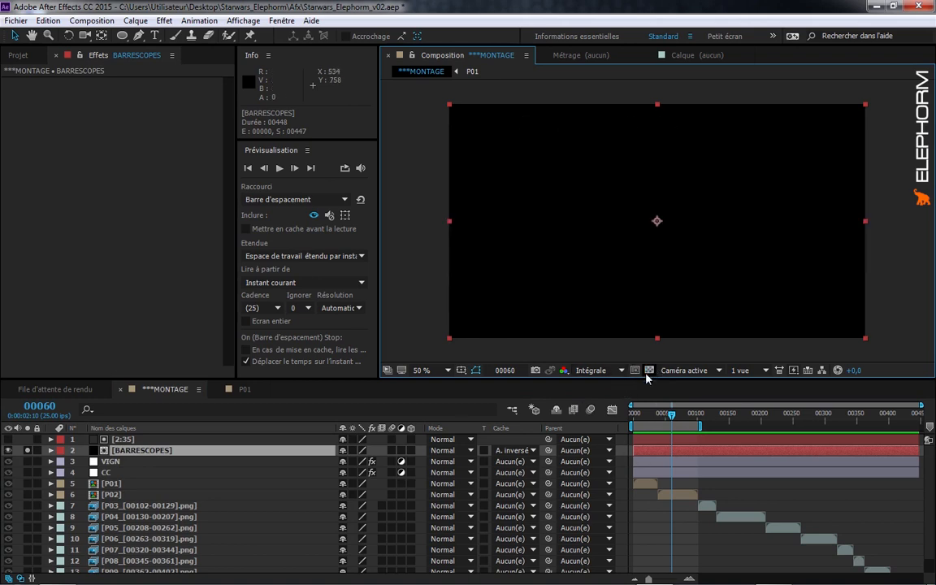
pyautogui.click(28, 451)
# Lock the 2:35 and BARRESCOPES layers and hide BARRESCOPES
pyautogui.click(118, 439)
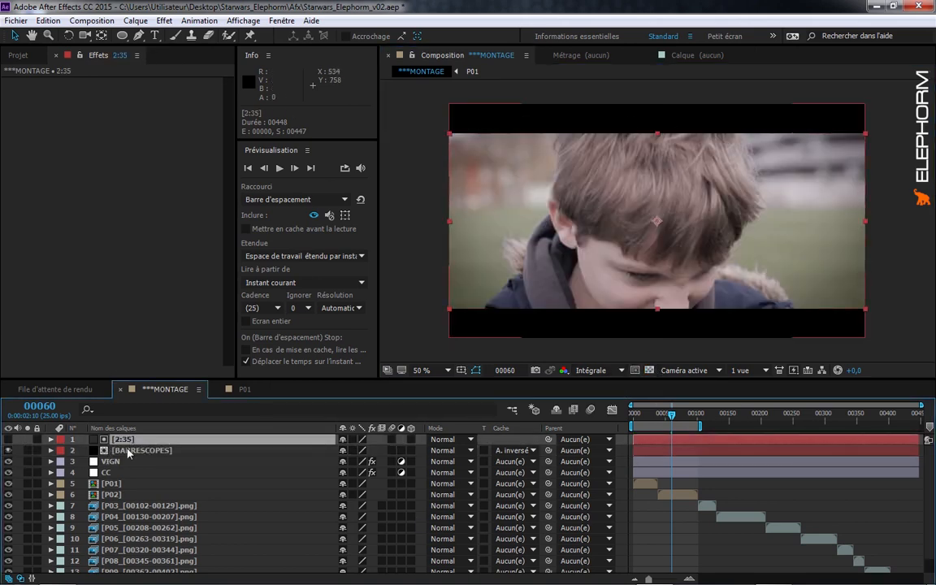
pyautogui.press('F2')
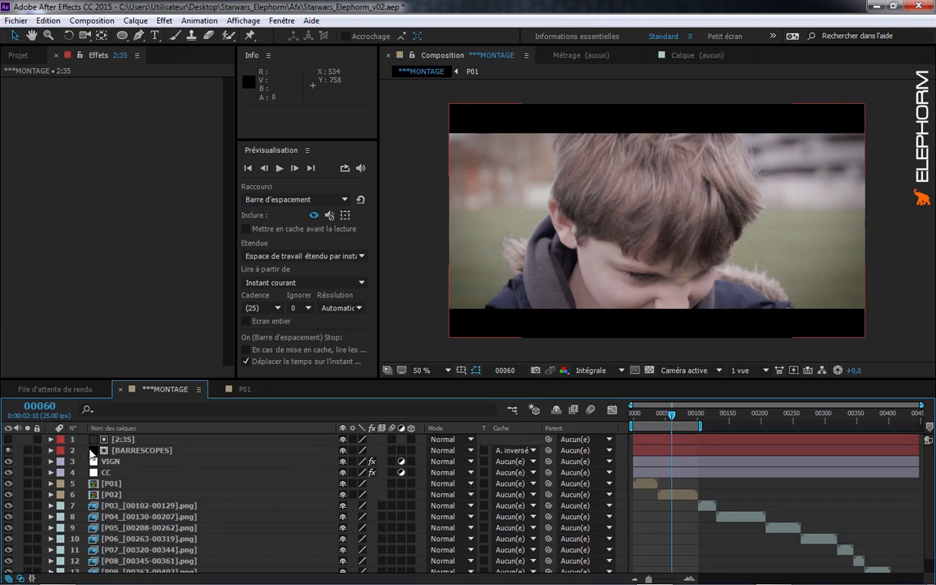
pyautogui.click(130, 450)
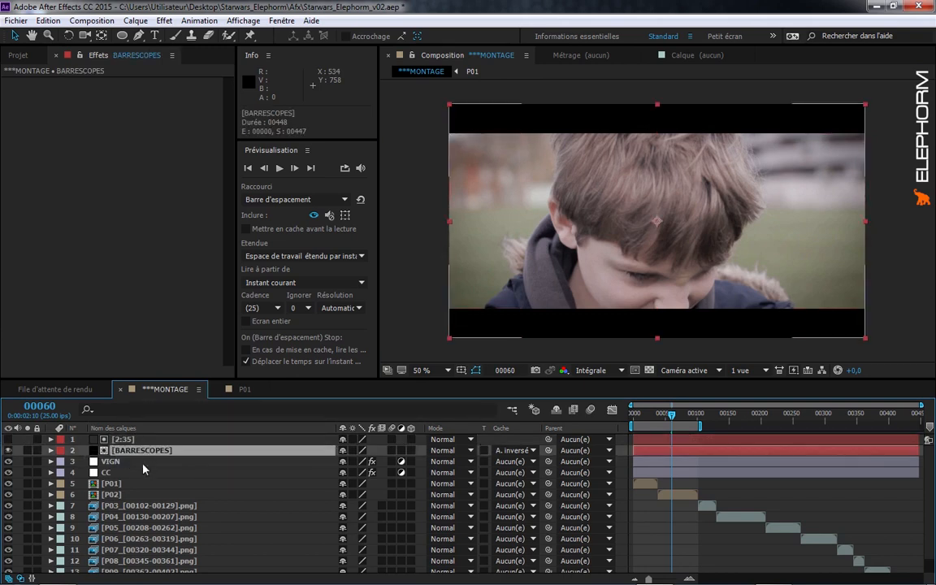
pyautogui.click(37, 451)
pyautogui.click(37, 440)
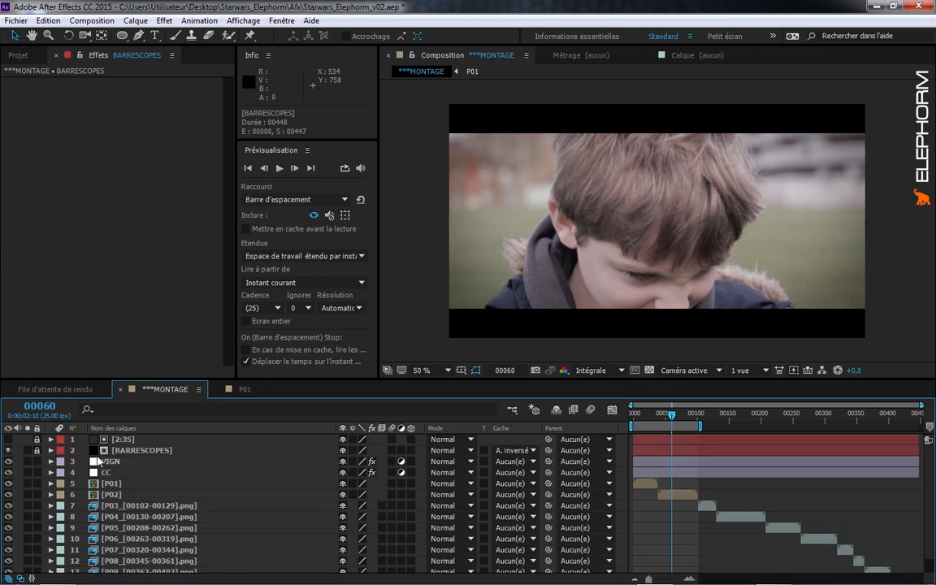
pyautogui.click(8, 450)
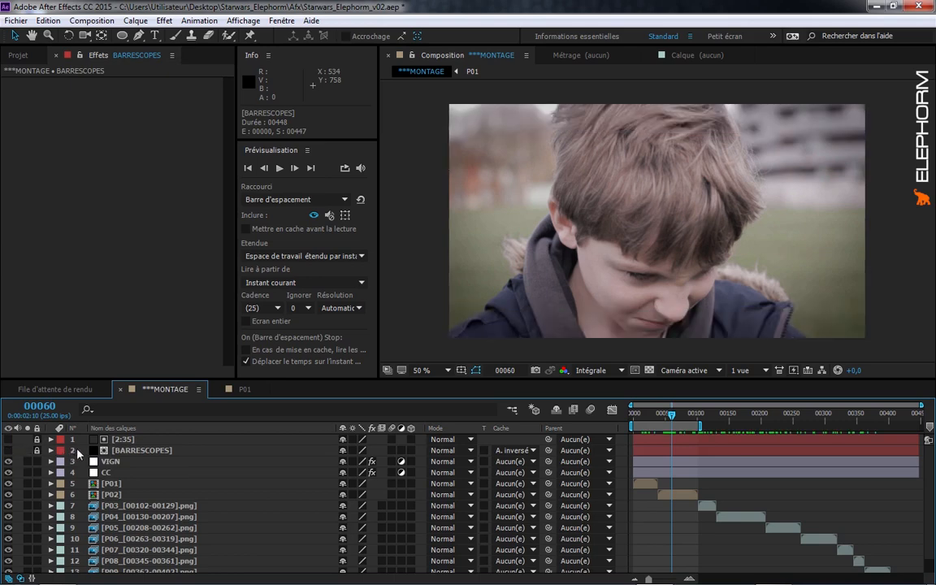
# Create a second black solid at the composition's size, 1280 by 720 px, above the locked layers
pyautogui.rightClick(82, 449)
pyautogui.moveTo(118, 458)
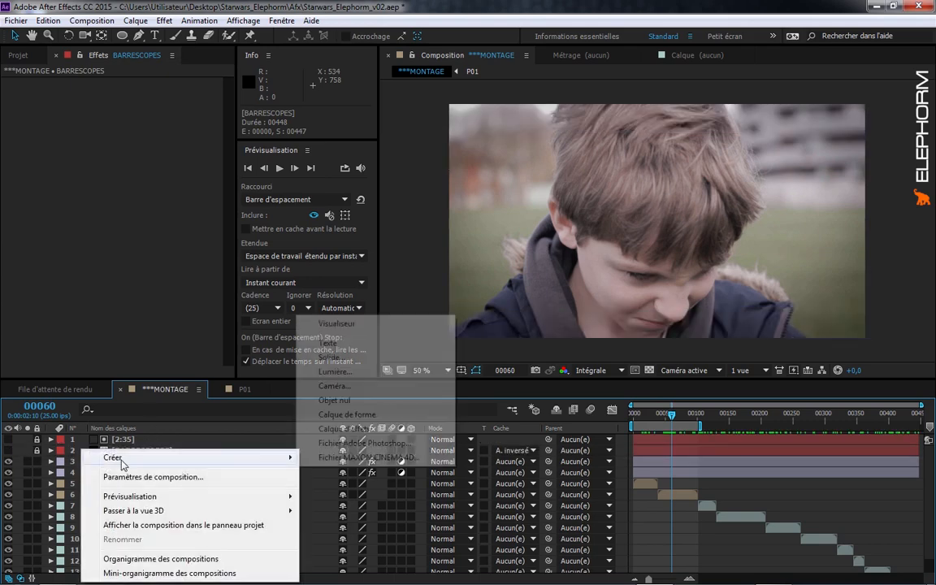
pyautogui.click(322, 360)
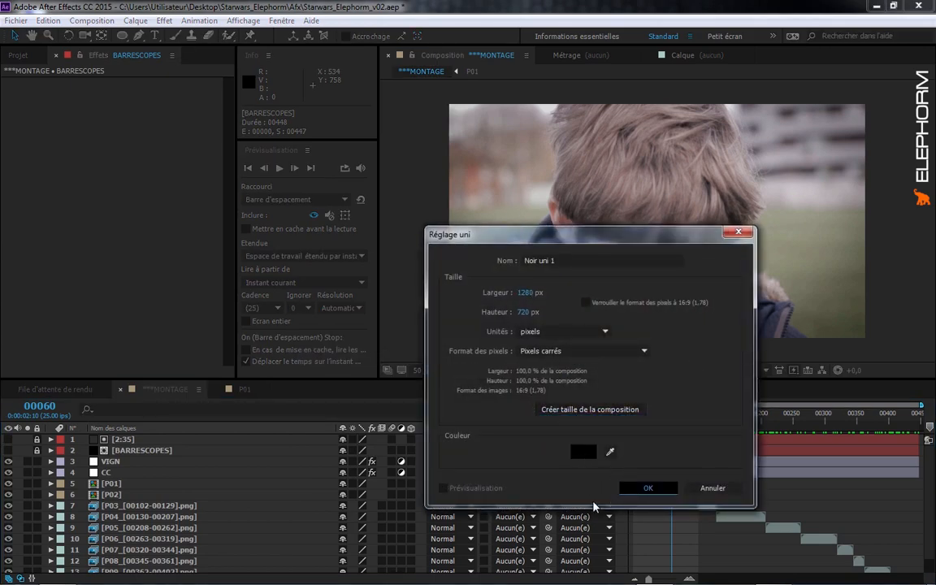
pyautogui.click(642, 490)
# Add a rectangular mask covering the whole new black solid and activate free transform on its outline
pyautogui.click(122, 35)
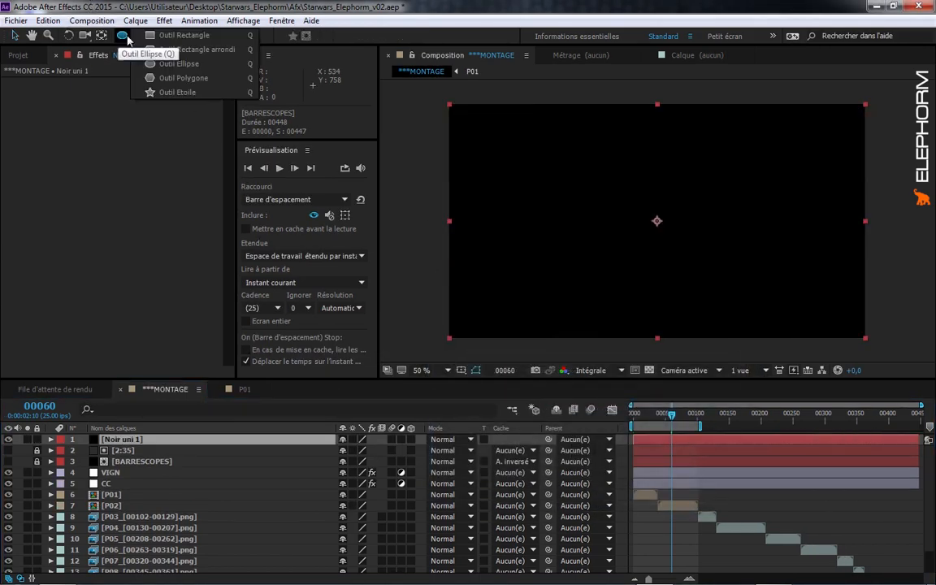
pyautogui.click(181, 35)
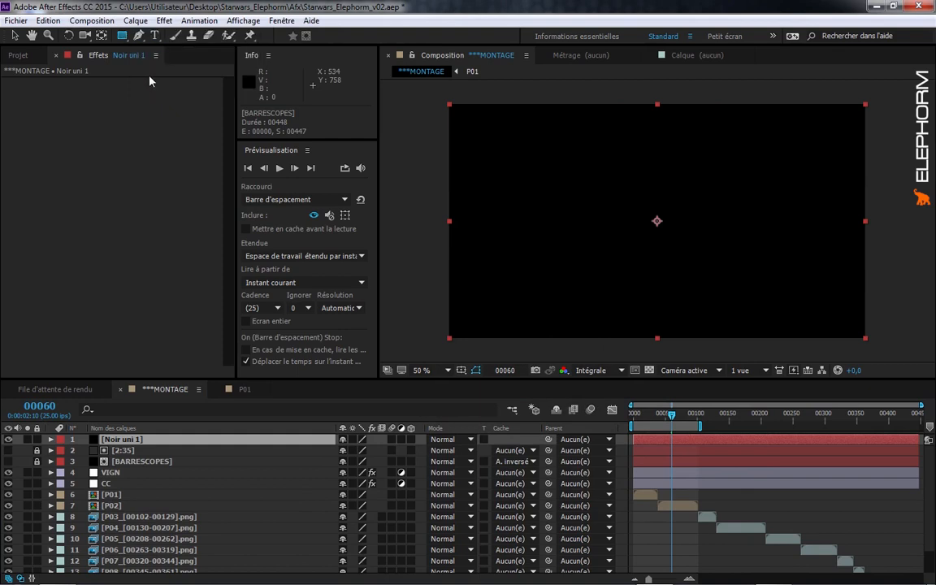
pyautogui.doubleClick(122, 35)
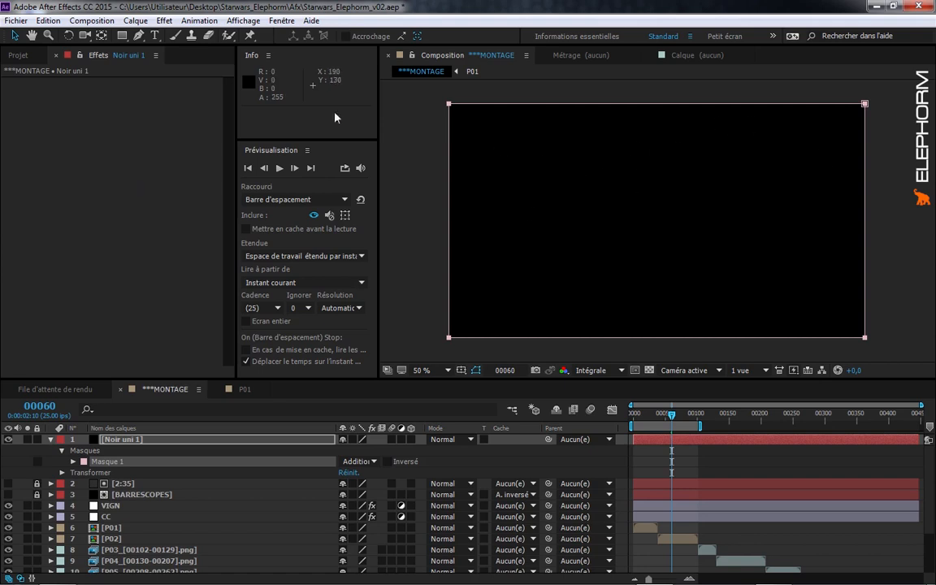
pyautogui.press('m')
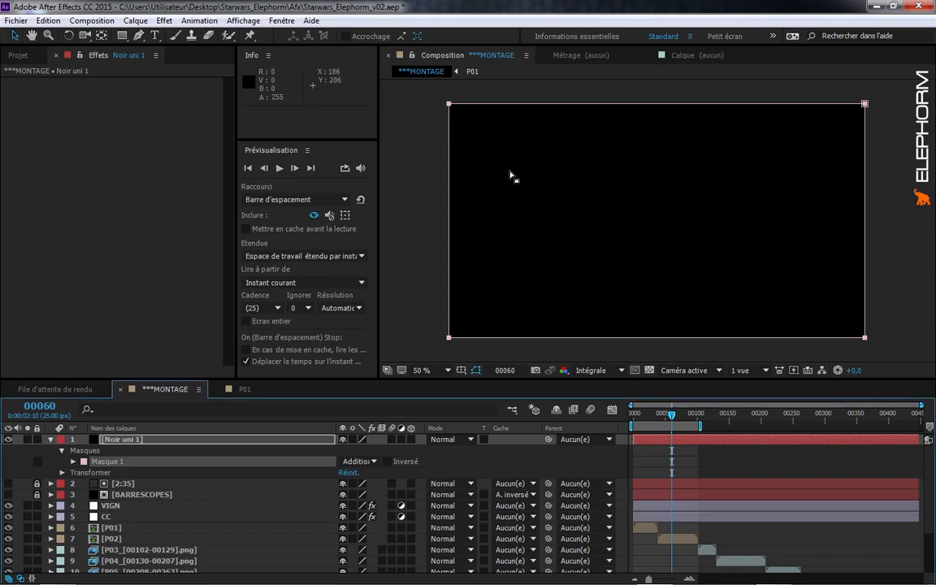
pyautogui.doubleClick(451, 105)
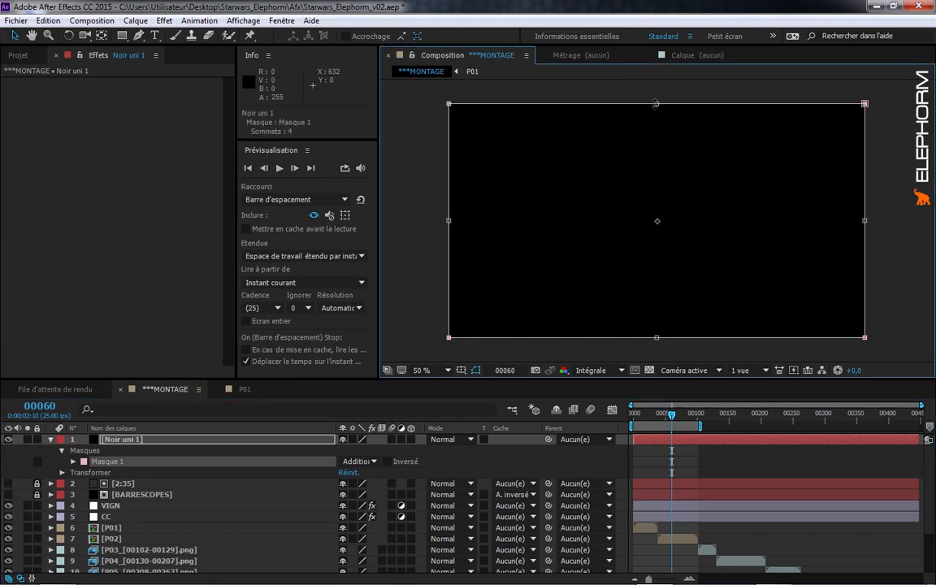
pyautogui.moveTo(656, 104); pyautogui.dragTo(665, 150)
pyautogui.hotkey('ctrl', 'z')
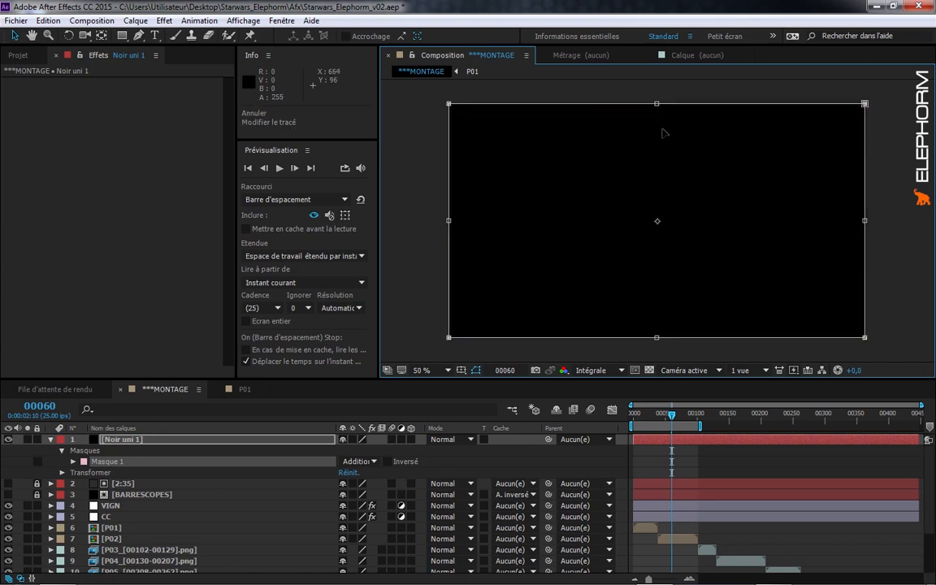
pyautogui.moveTo(662, 103); pyautogui.dragTo(664, 150)
pyautogui.hotkey('ctrl', 'z')
# Shrink the mask symmetrically about its centre to about 72.8% of its height, keeping its full width, and invert it
pyautogui.moveTo(657, 103); pyautogui.dragTo(665, 155)
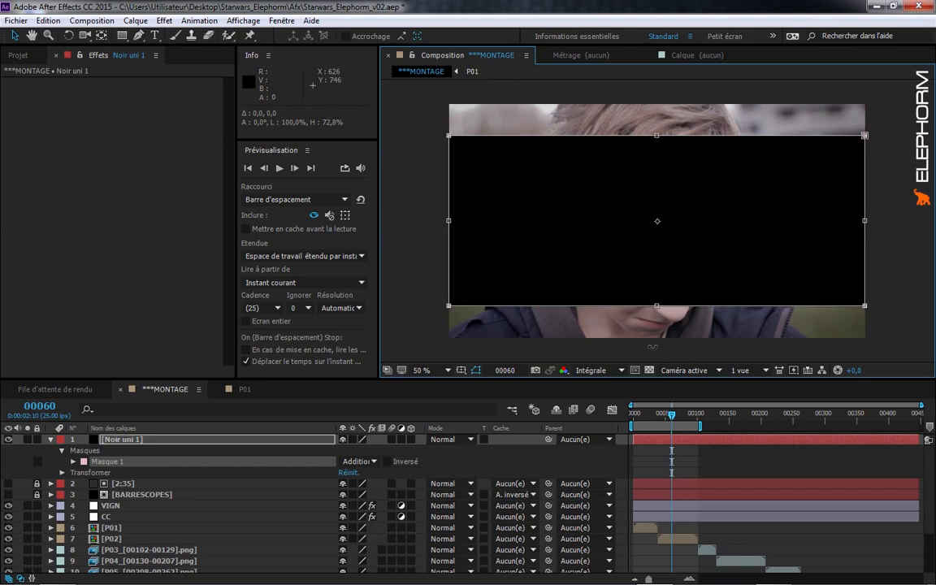
pyautogui.click(387, 461)
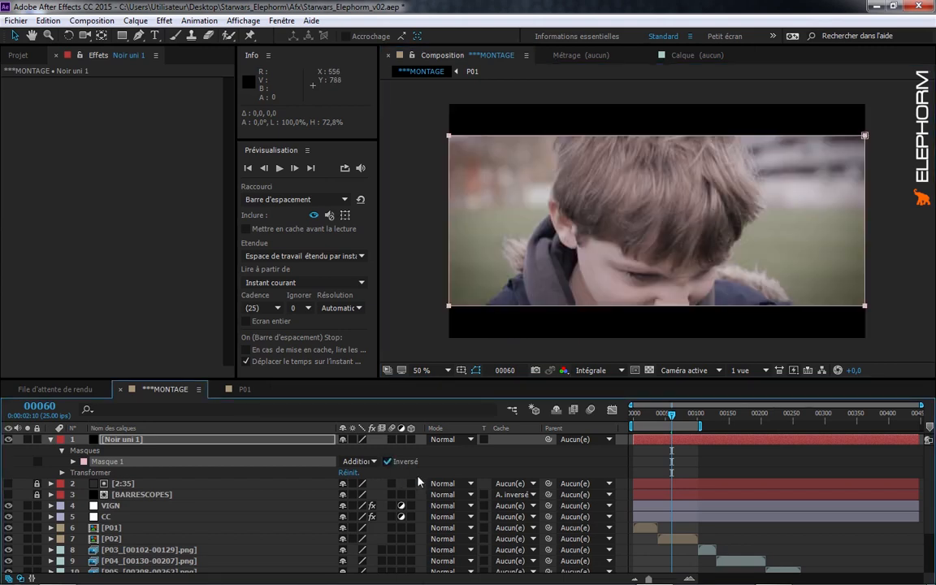
# Replace the Noir uni 1 solid's mask with two wide rectangular masks covering the strips along the picture's upper and lower edges
pyautogui.click(111, 440)
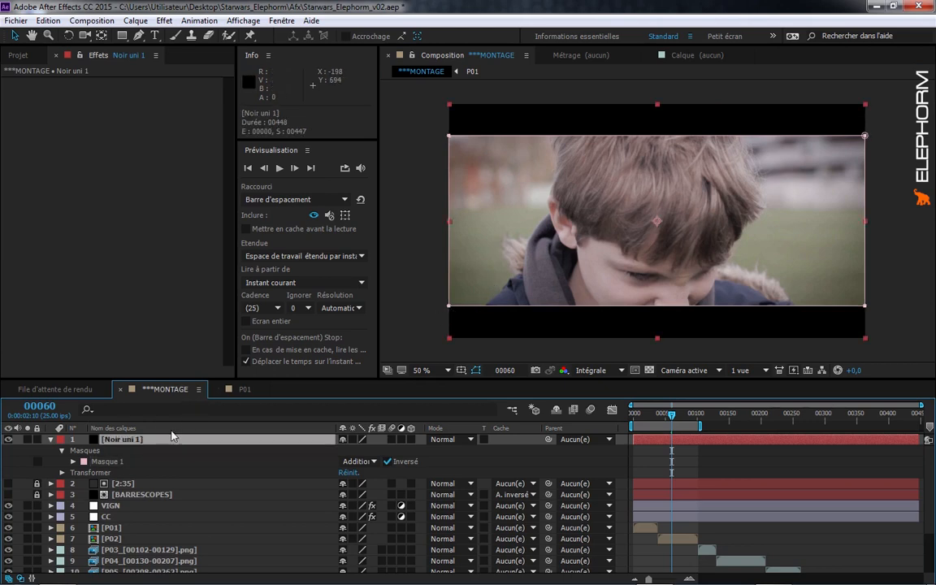
pyautogui.click(118, 463)
pyautogui.press('Delete')
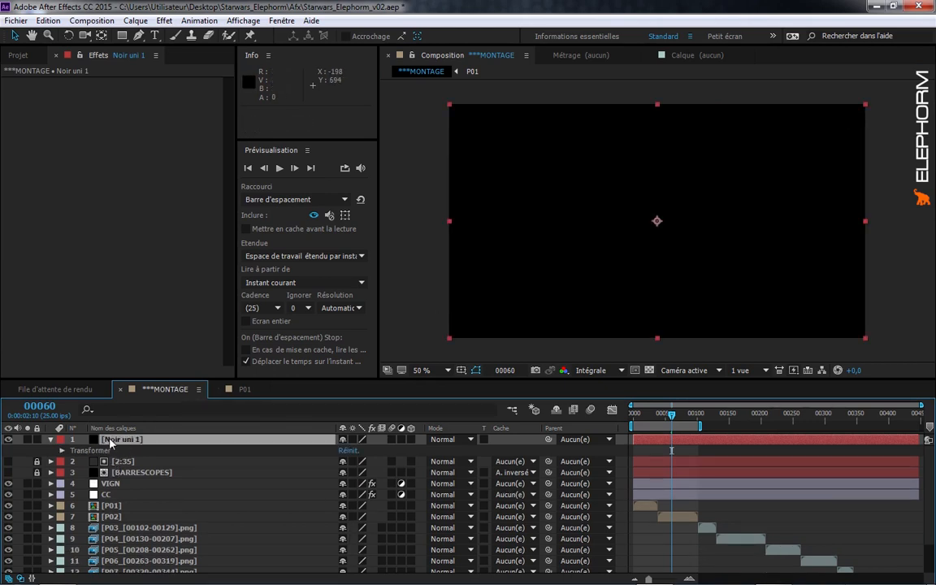
pyautogui.click(121, 35)
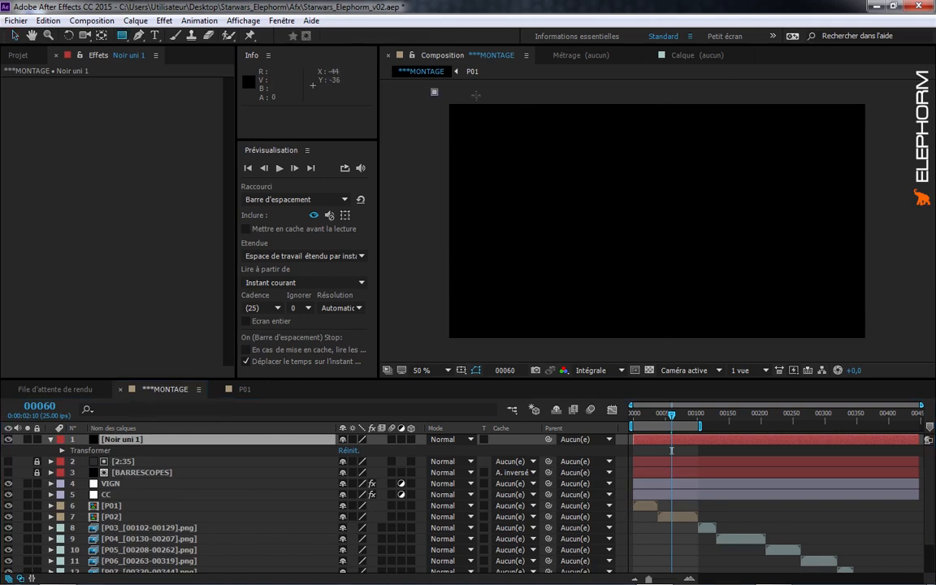
pyautogui.moveTo(435, 92)
pyautogui.mouseDown()
pyautogui.moveTo(886, 123)
pyautogui.moveTo(900, 146)
pyautogui.mouseUp()
pyautogui.moveTo(883, 348); pyautogui.dragTo(428, 301)
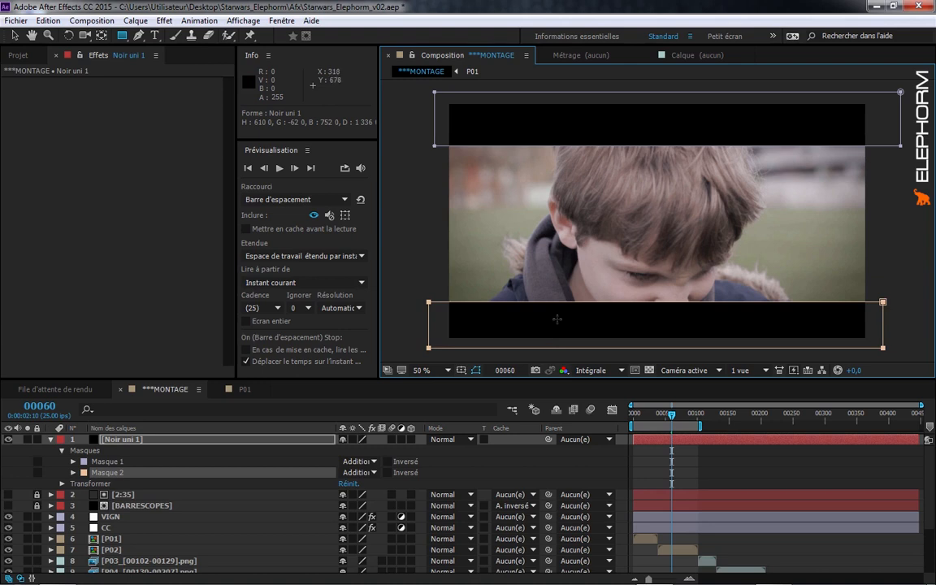
# Delete the Noir uni 1 solid with its masks and make the BARRESCOPES layer visible again
pyautogui.click(115, 452)
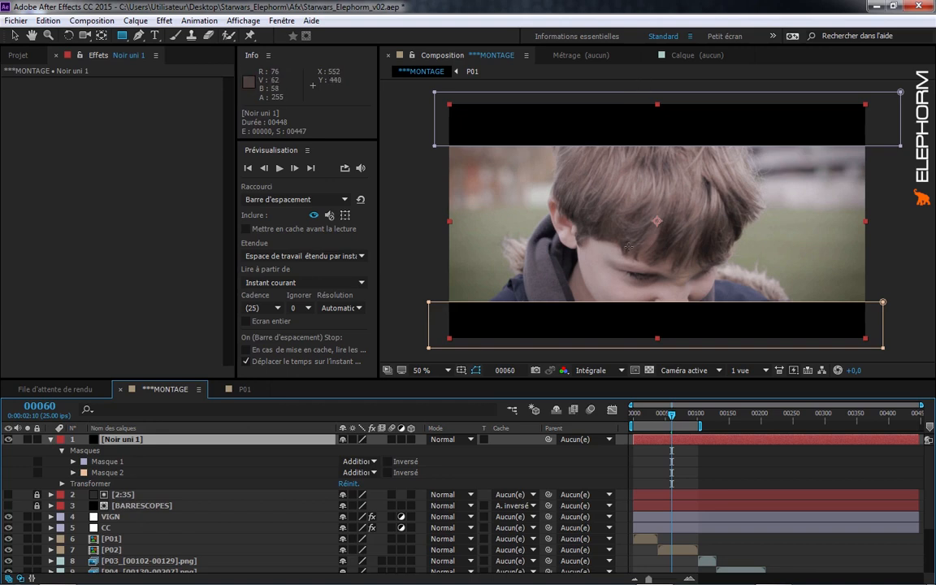
pyautogui.press('Delete')
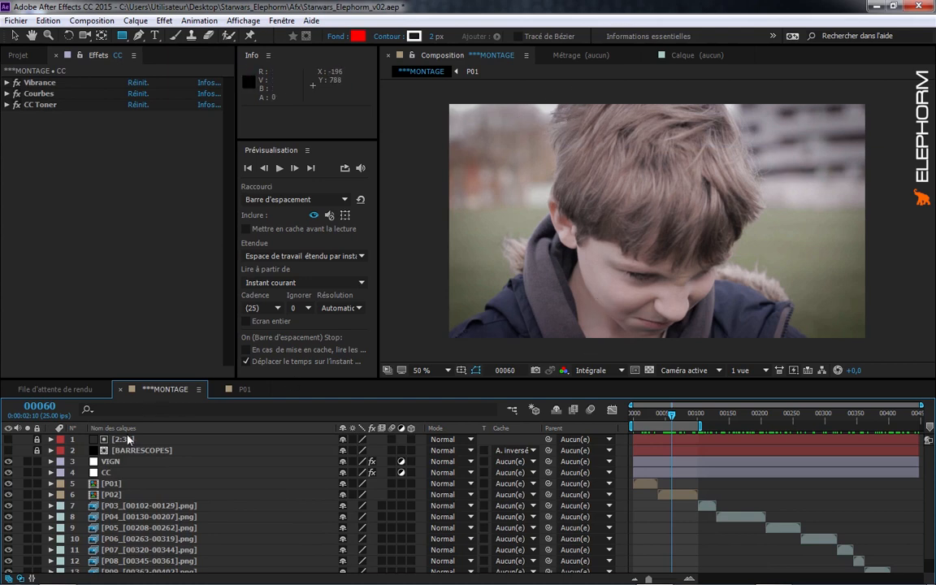
pyautogui.click(9, 450)
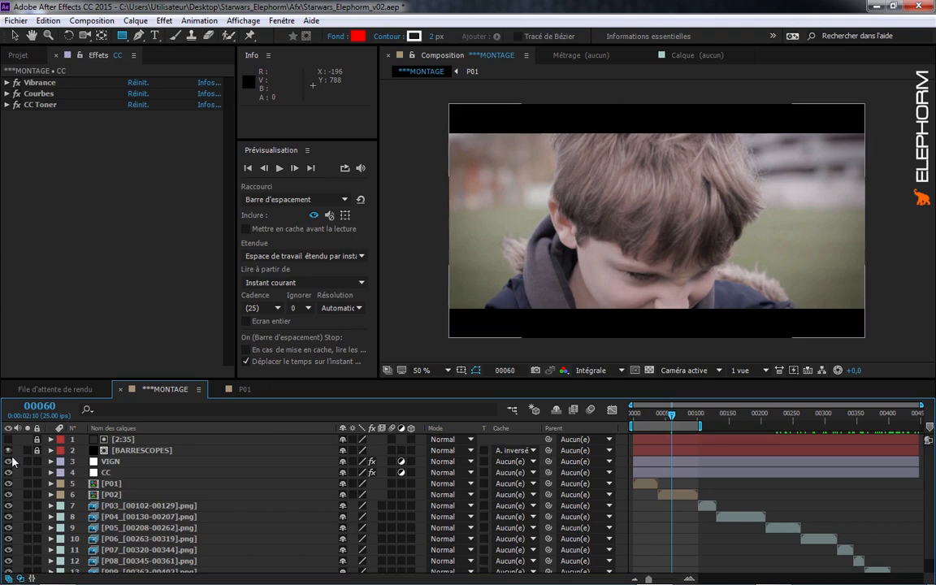
# Play and scrub through the P01 and P02 shots to check their framing between the black bars
pyautogui.click(135, 494)
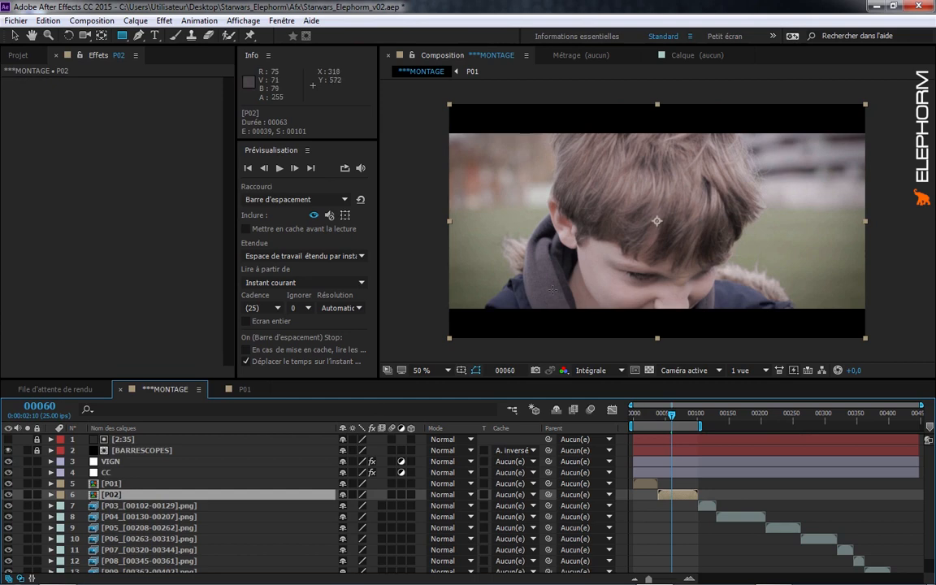
pyautogui.click(113, 485)
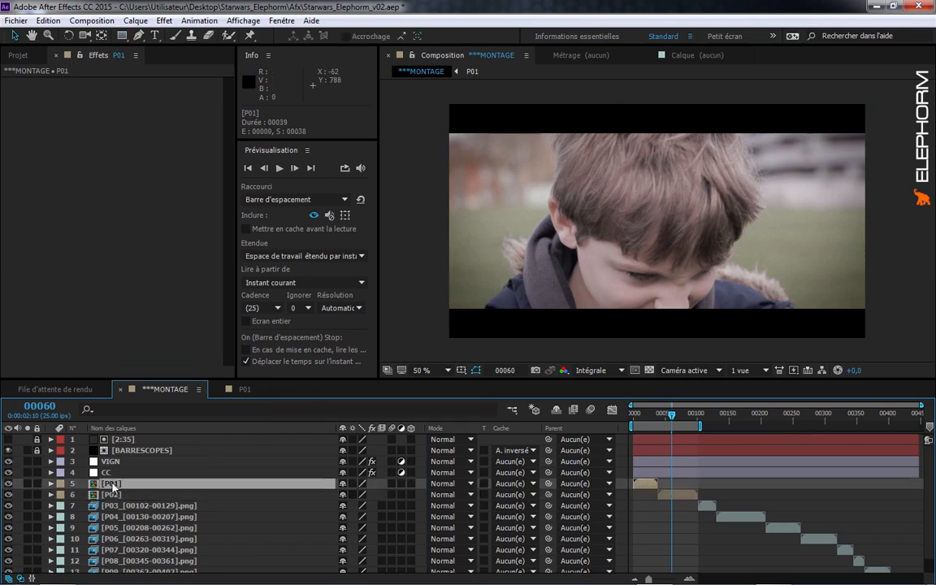
pyautogui.click(634, 414)
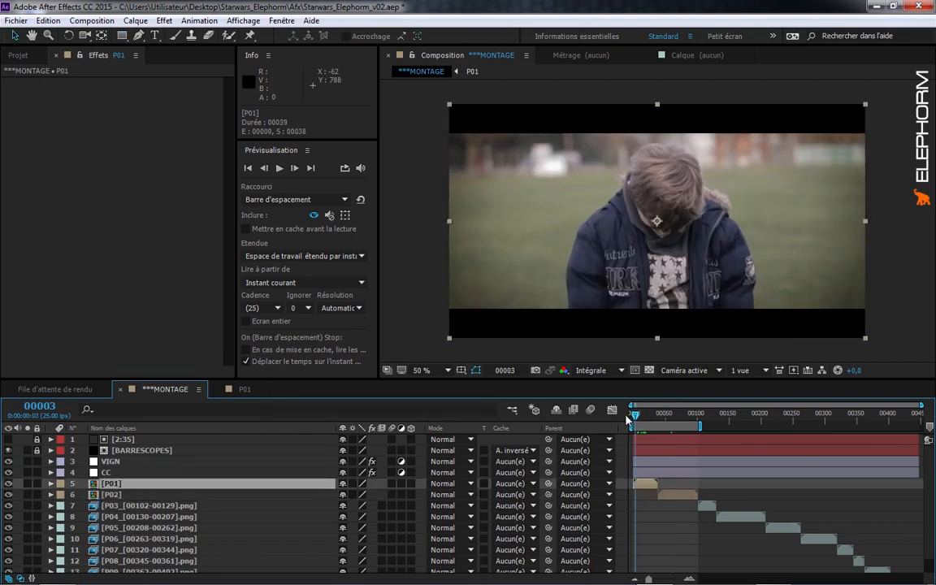
pyautogui.press('space')
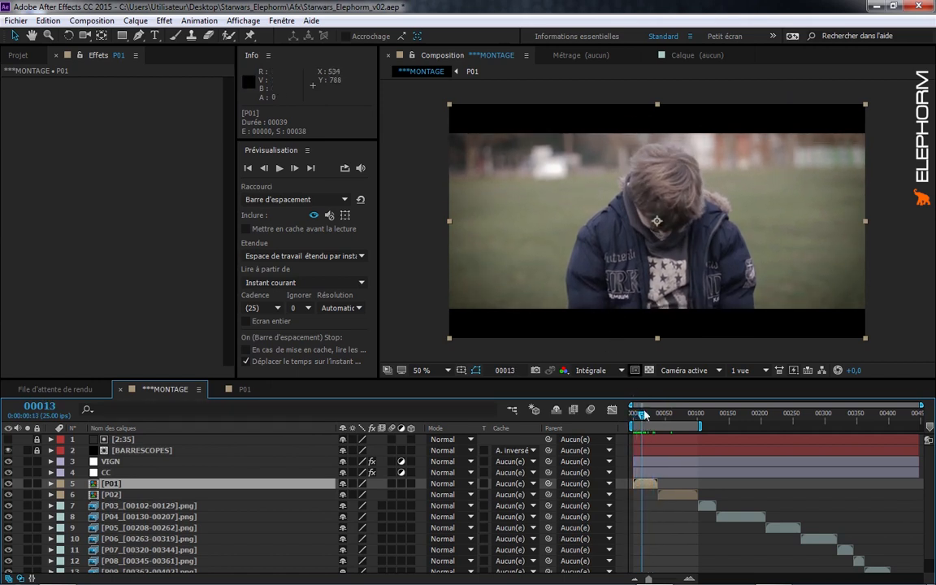
pyautogui.moveTo(654, 416); pyautogui.dragTo(668, 343)
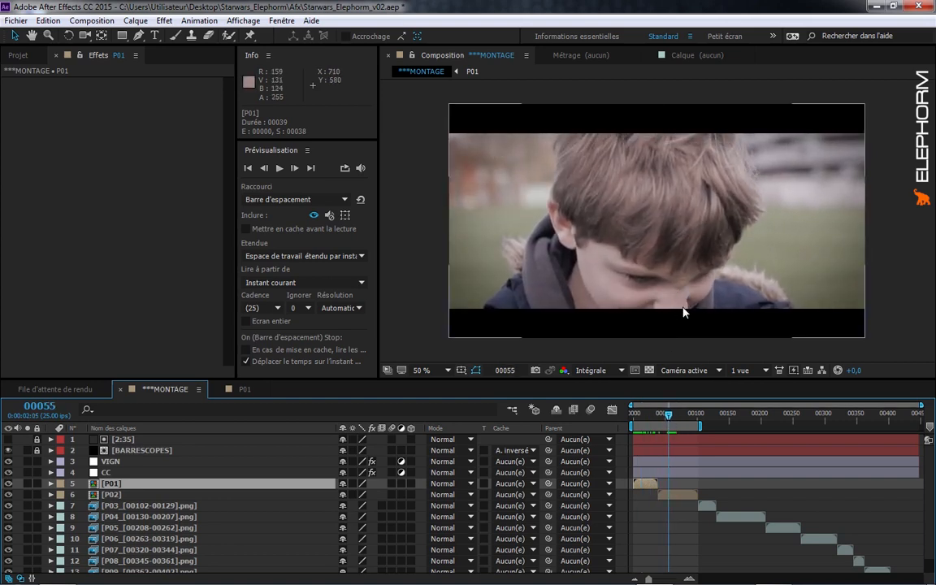
# Show the Position of the P02 layer and of the footage inside the P02 composition, and return to ***MONTAGE
pyautogui.click(665, 494)
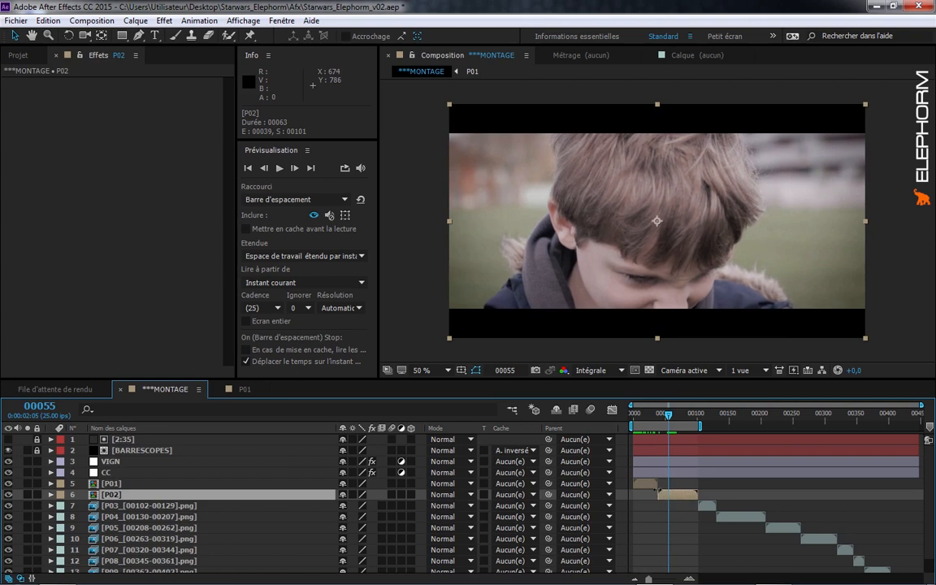
pyautogui.press('p')
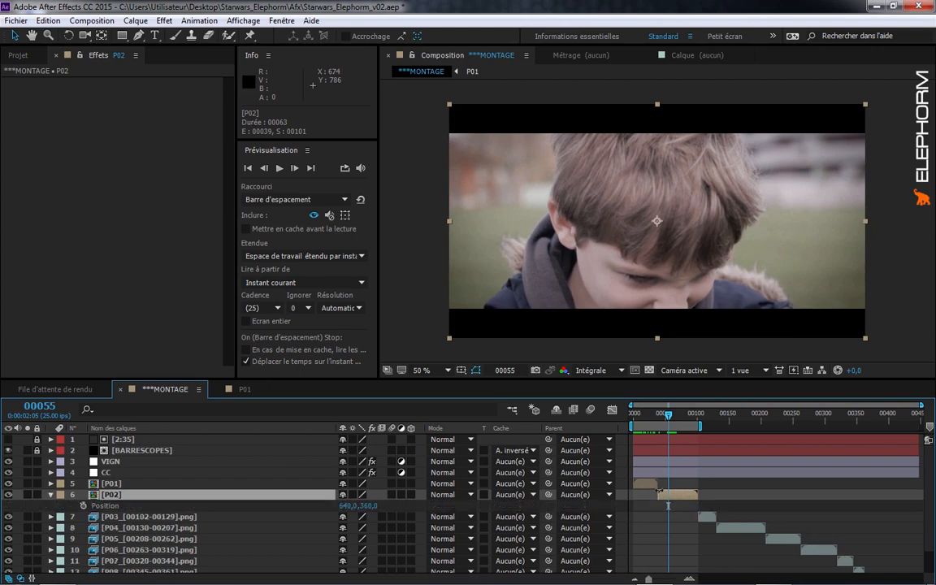
pyautogui.doubleClick(112, 495)
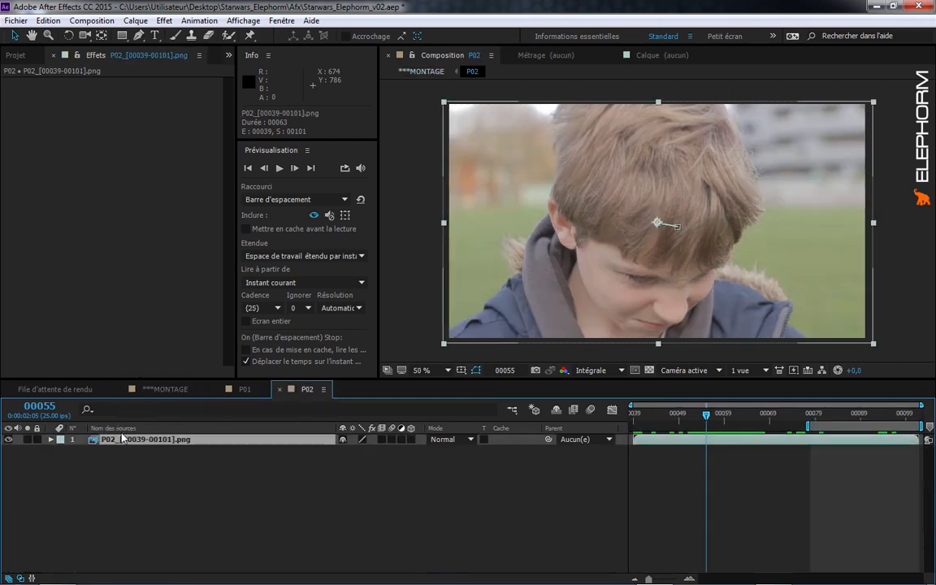
pyautogui.click(122, 438)
pyautogui.press('p')
pyautogui.click(511, 411)
pyautogui.click(440, 412)
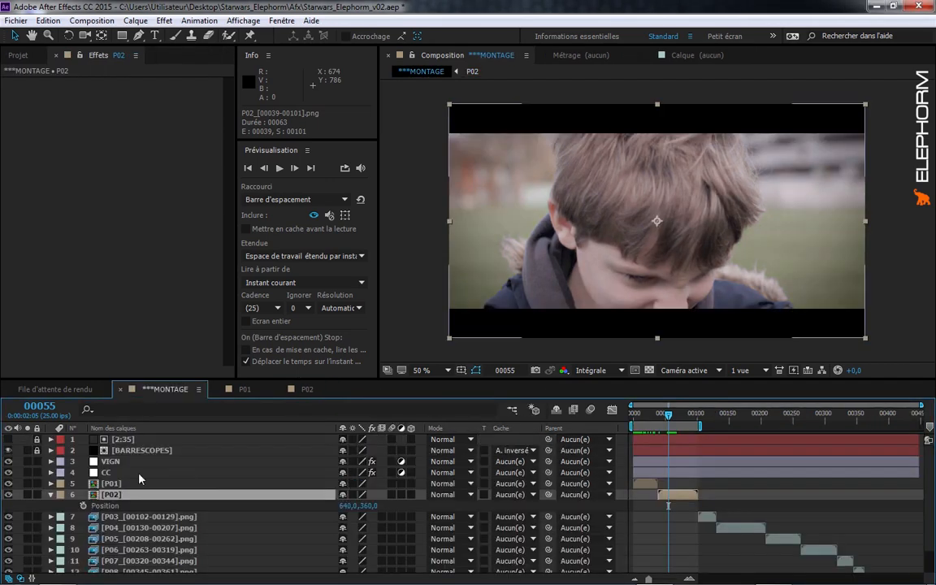
# Use the composition mini-flowchart to go into P02 and back to ***MONTAGE
pyautogui.click(512, 410)
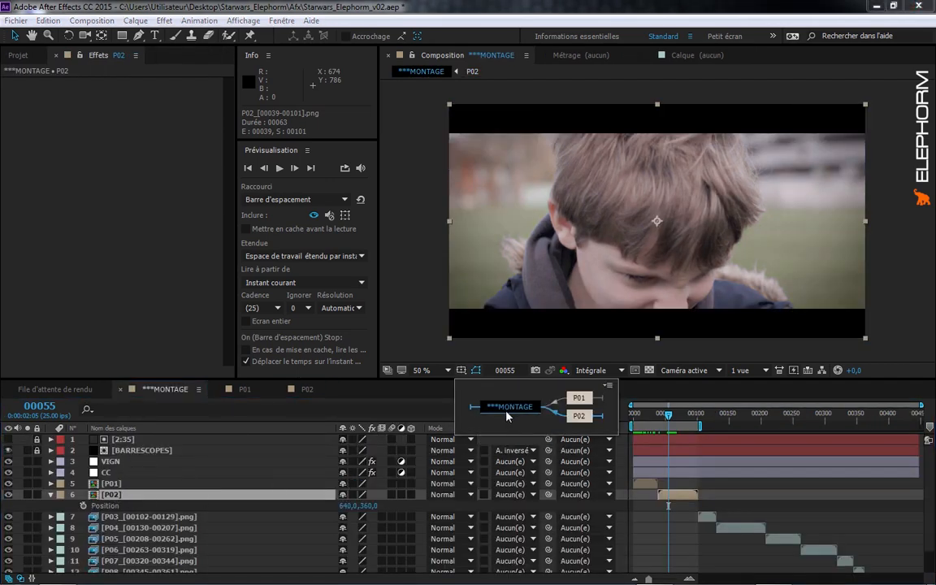
pyautogui.click(581, 417)
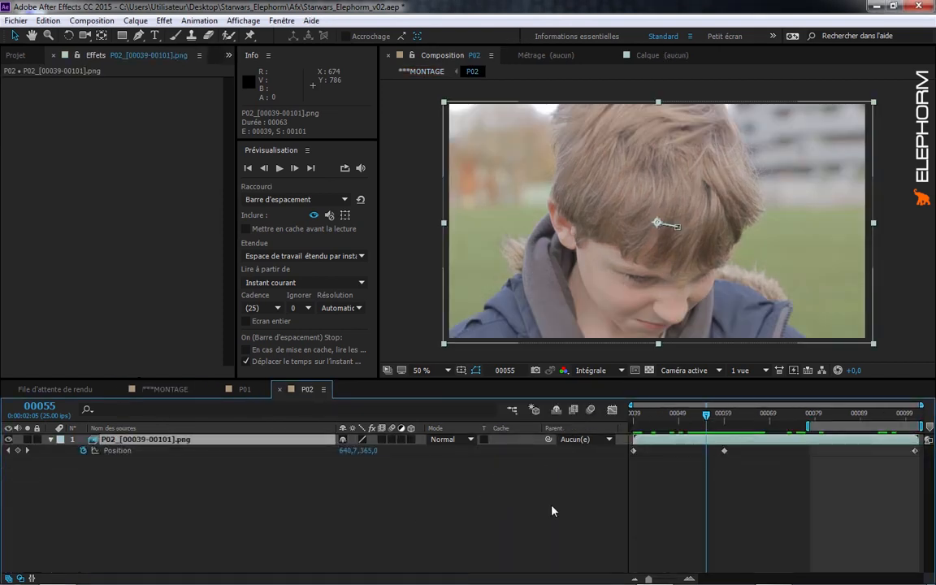
pyautogui.click(513, 412)
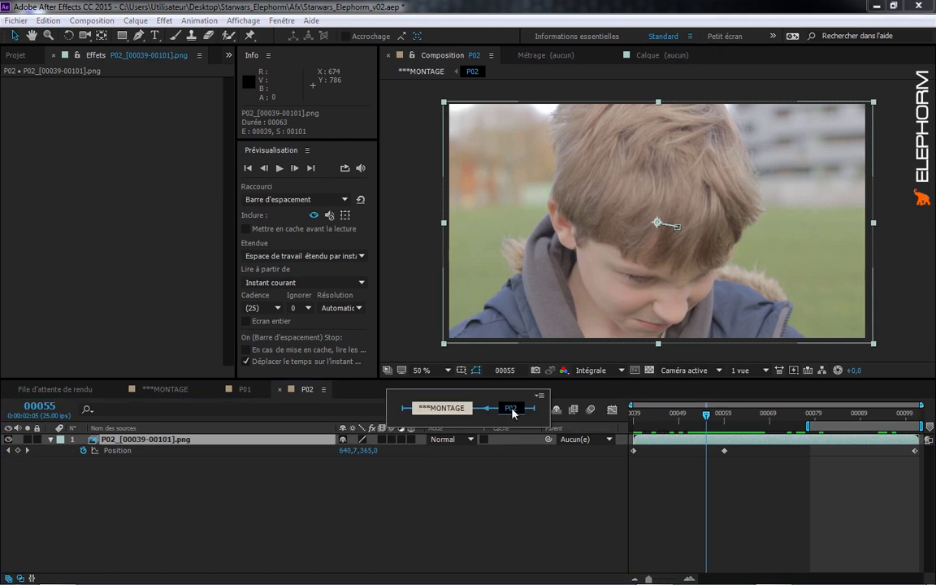
pyautogui.click(442, 413)
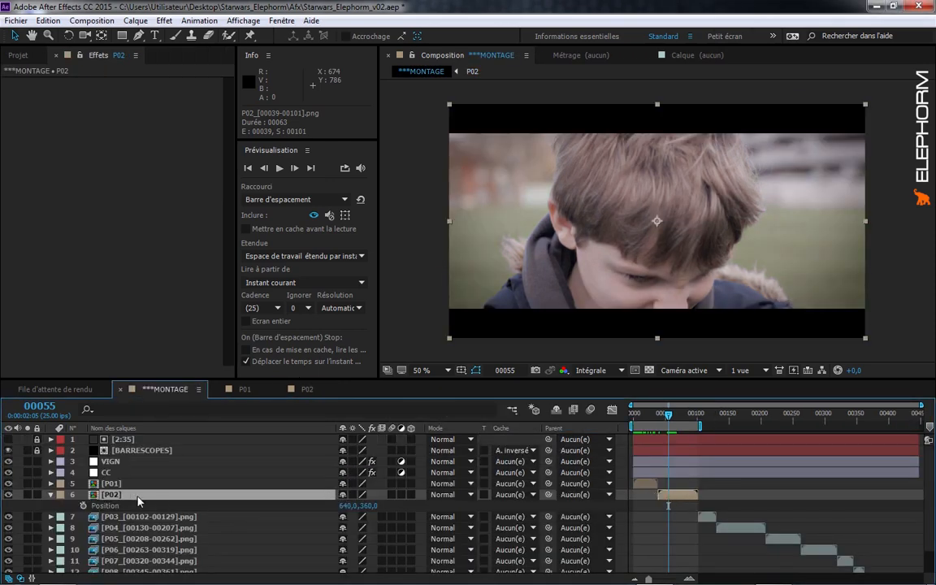
# Move the P02 layer vertically upward to position 640, 276 to reframe the boy's face, and play the shot
pyautogui.moveTo(670, 275); pyautogui.dragTo(675, 256)
pyautogui.moveTo(674, 246); pyautogui.dragTo(674, 247)
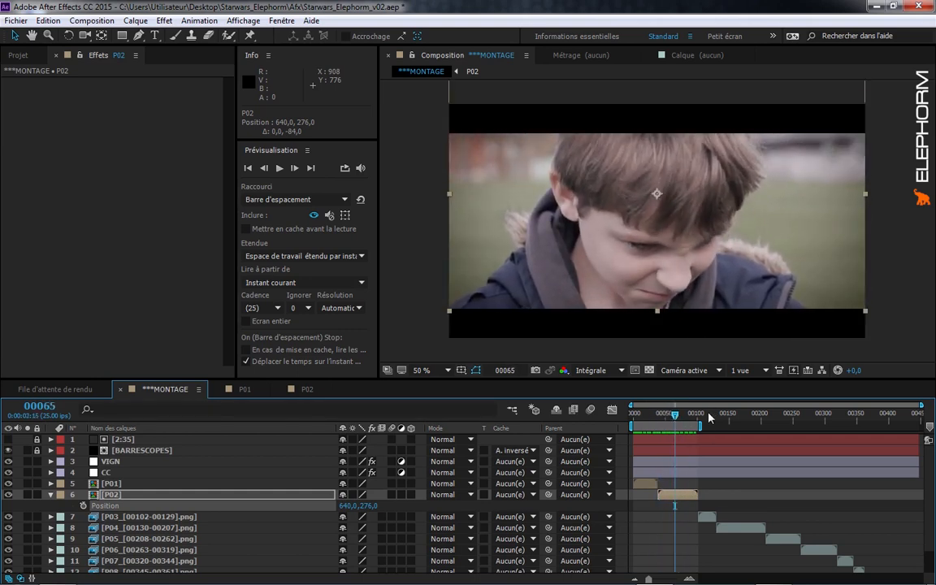
pyautogui.press('space')
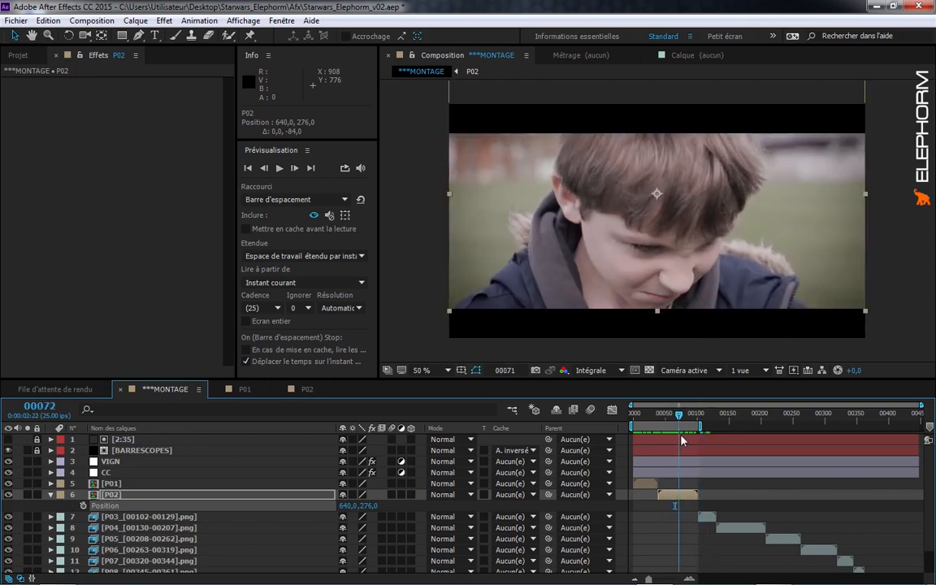